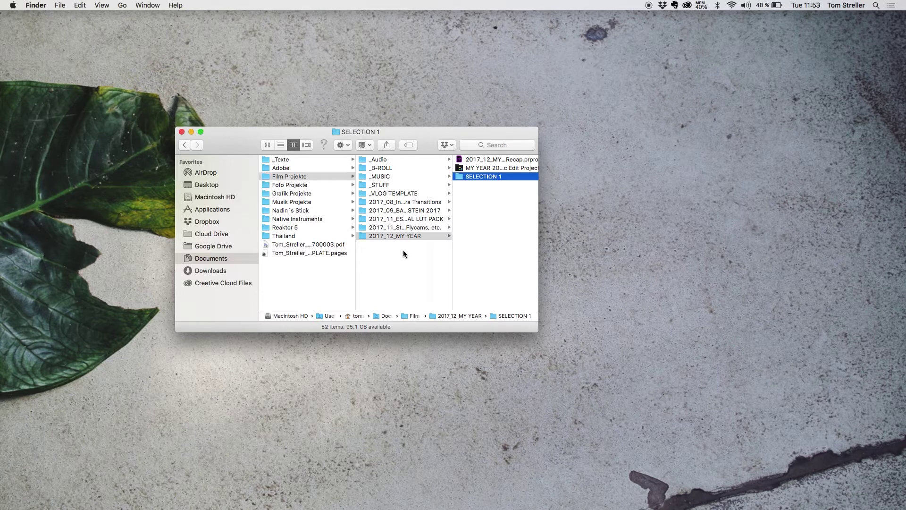
# In Finder, open 2017_12_MY YEAR and then its SELECTION 1 folder of 52 clips
pyautogui.click(402, 236)
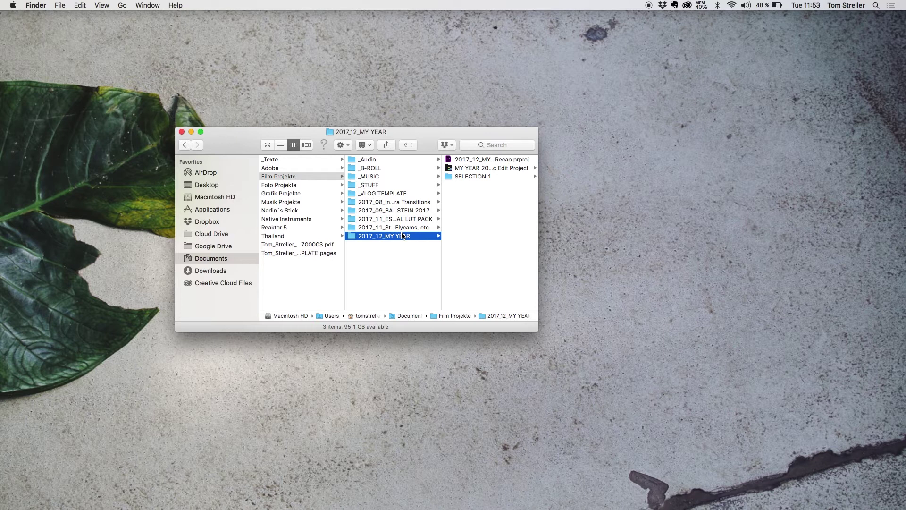
pyautogui.click(475, 176)
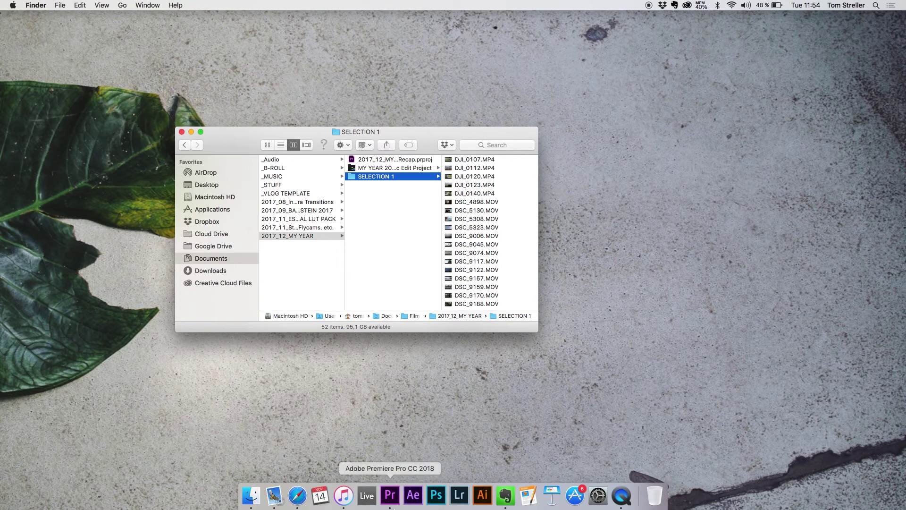
# Switch to Premiere Pro and open the recent project '2017_12_MY YEAR Recap'
pyautogui.click(392, 495)
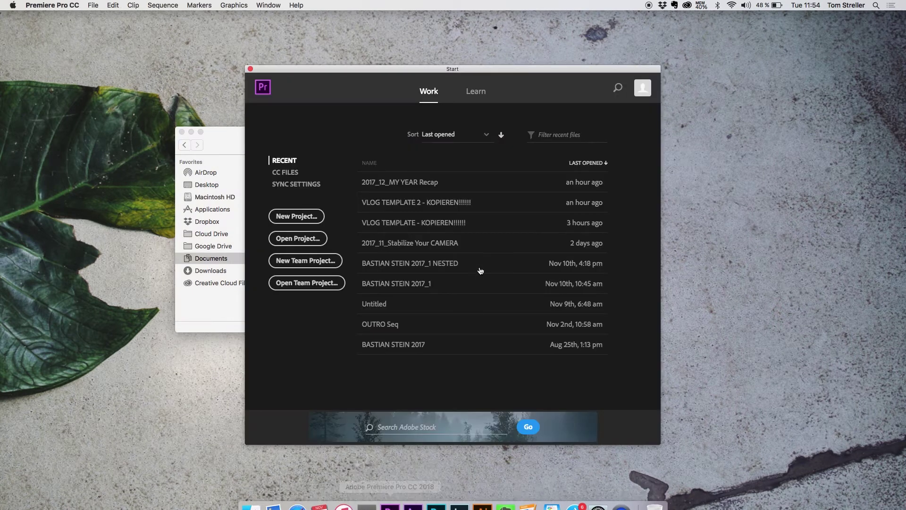
pyautogui.click(408, 184)
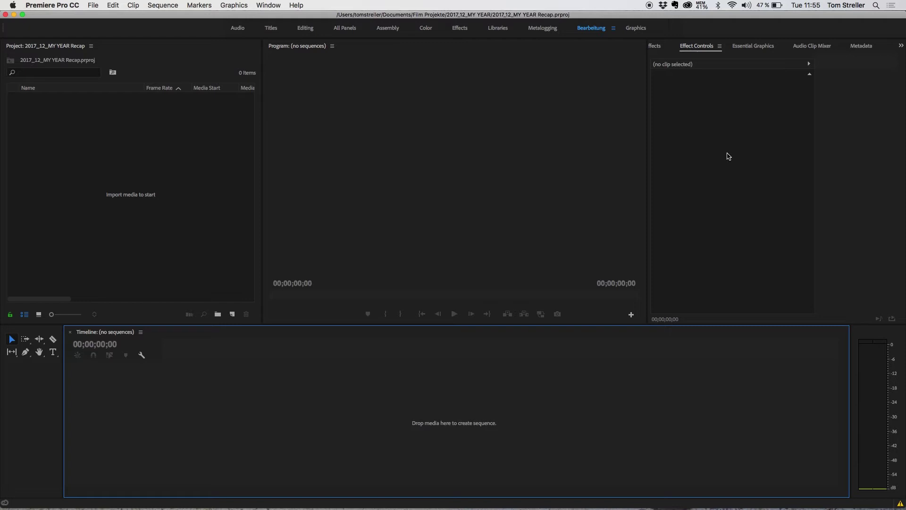
# Narrow the Tools panel to a single column to widen the timeline, then return to Finder
pyautogui.click(139, 182)
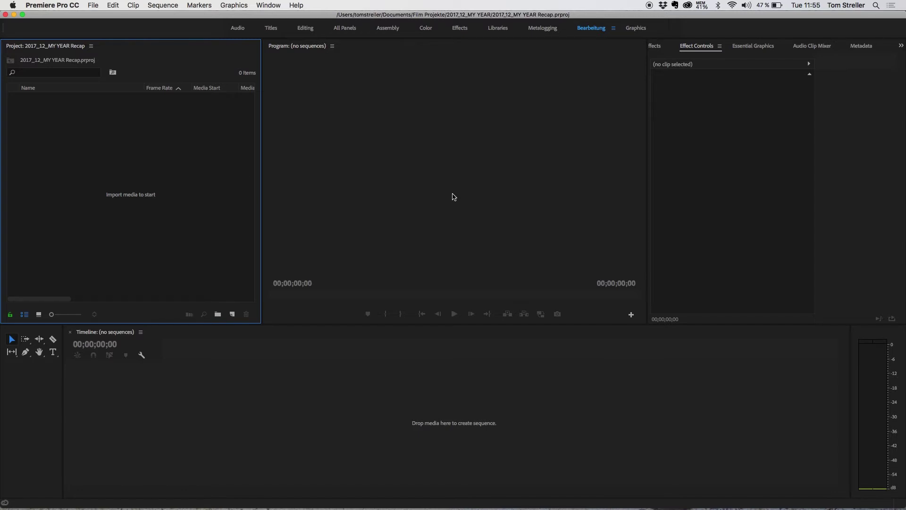
pyautogui.click(452, 197)
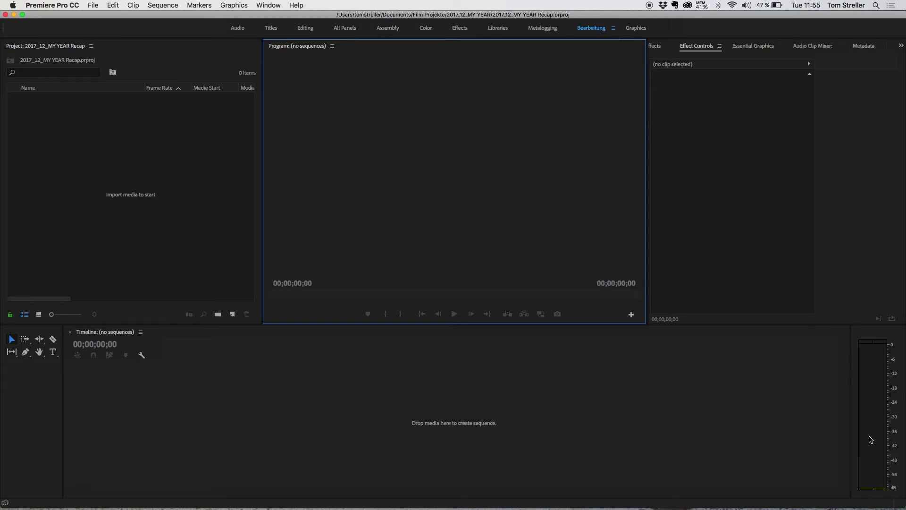
pyautogui.click(57, 396)
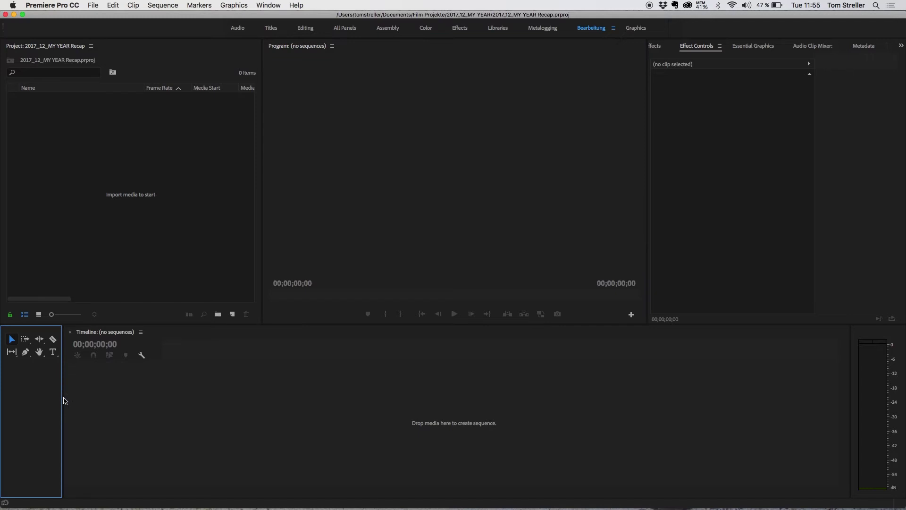
pyautogui.moveTo(65, 400); pyautogui.dragTo(6, 401)
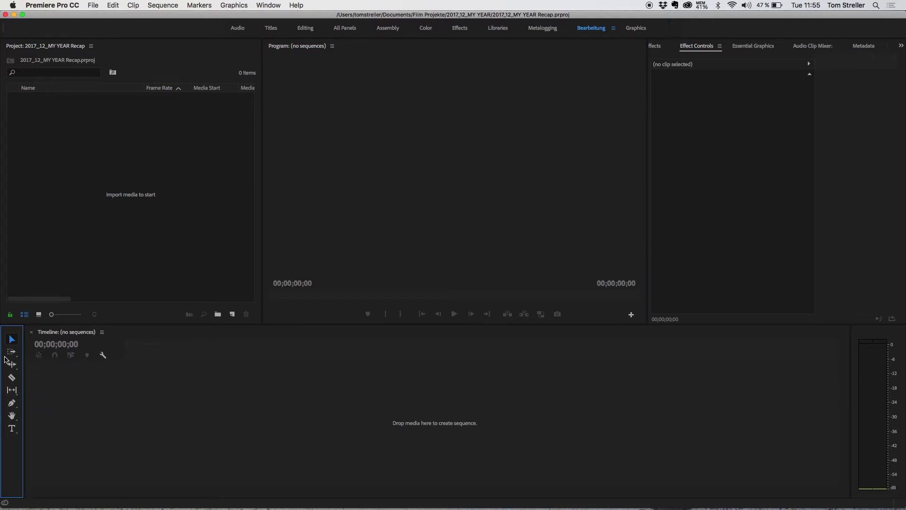
pyautogui.click(251, 495)
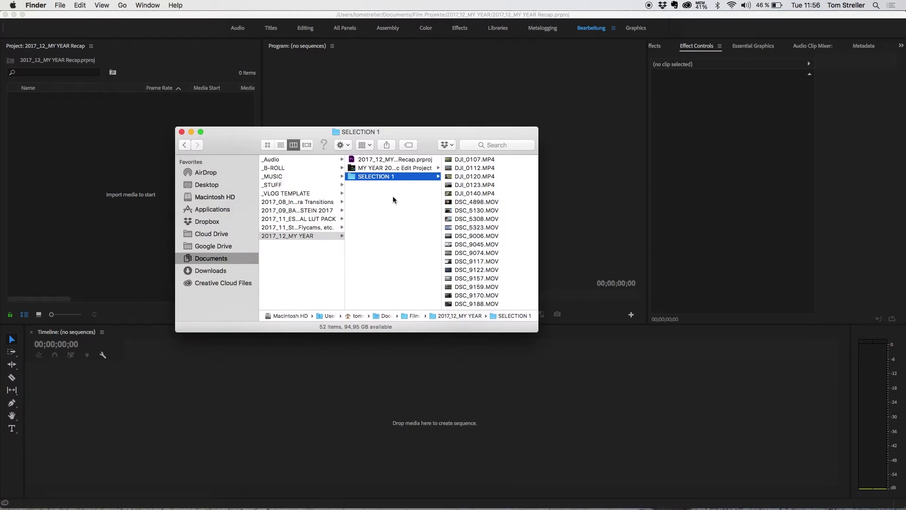
# Import the SELECTION 1 folder into the Project panel and expand the bin to list its 53 clips
pyautogui.click(476, 227)
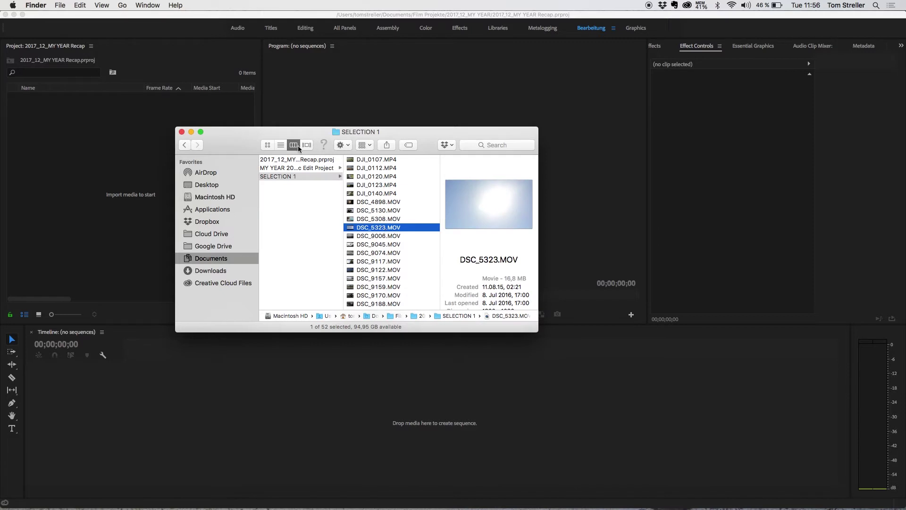
pyautogui.moveTo(290, 176); pyautogui.dragTo(77, 134)
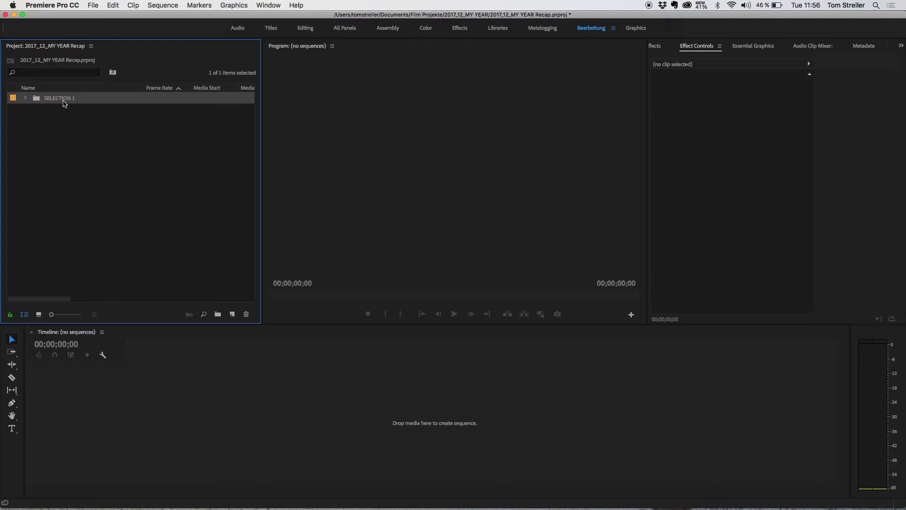
pyautogui.click(26, 103)
pyautogui.click(26, 100)
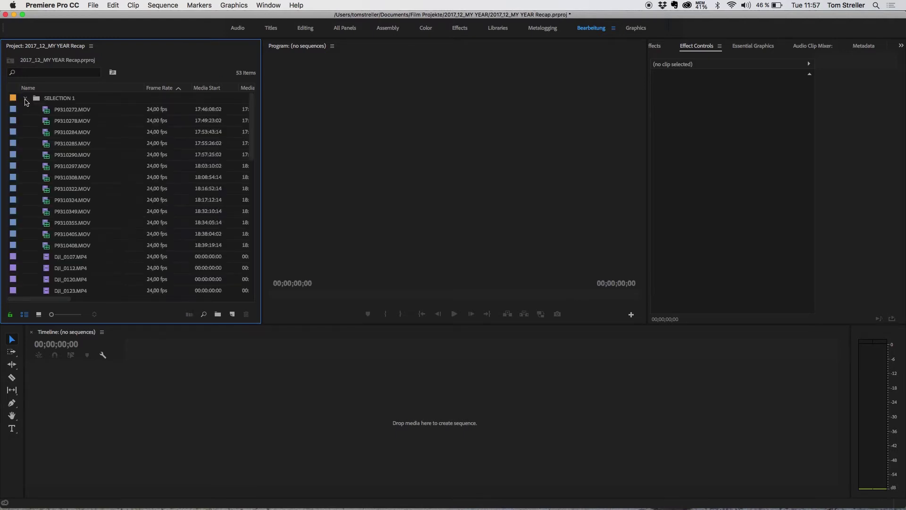
pyautogui.scroll(-5, 97, 204)
pyautogui.scroll(8, 97, 203)
pyautogui.click(82, 112)
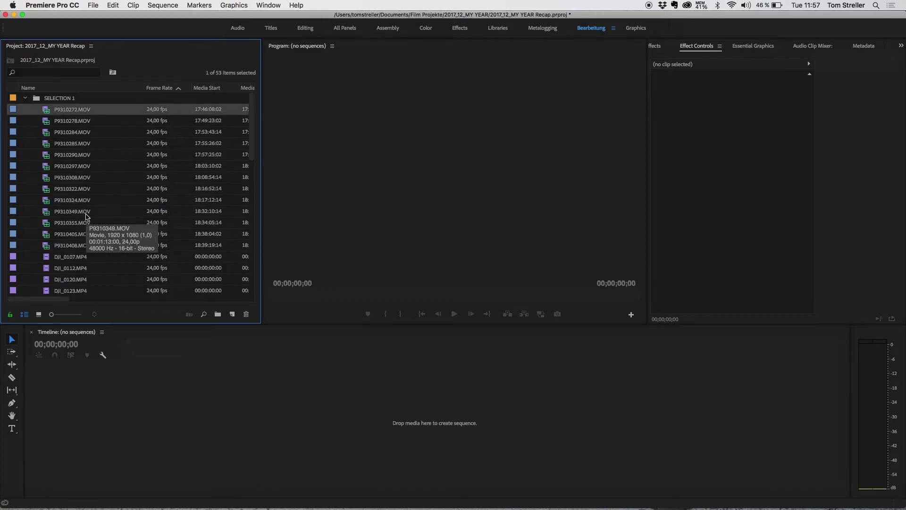
pyautogui.scroll(-5, 85, 246)
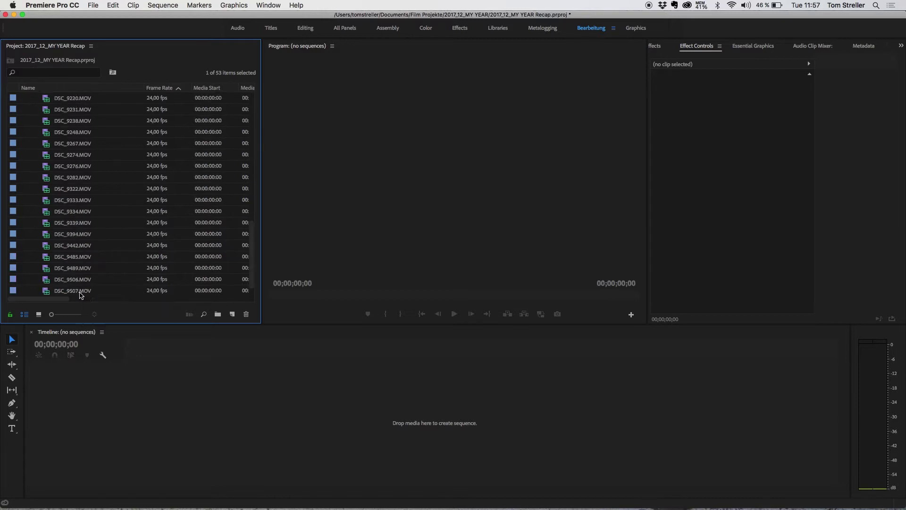
pyautogui.scroll(5, 85, 199)
pyautogui.press('super+shift+a')
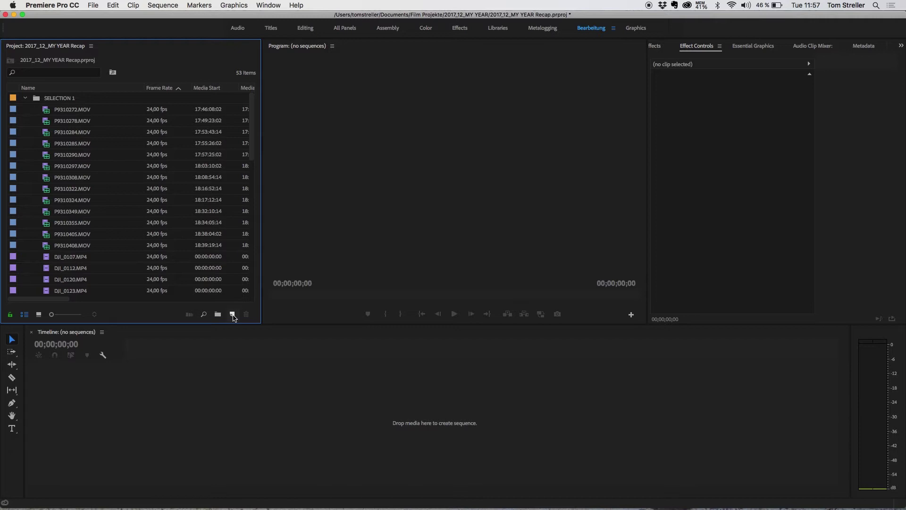
# Collapse the SELECTION 1 bin and drag it onto the Timeline to create a SELECTION 1 sequence
pyautogui.click(25, 98)
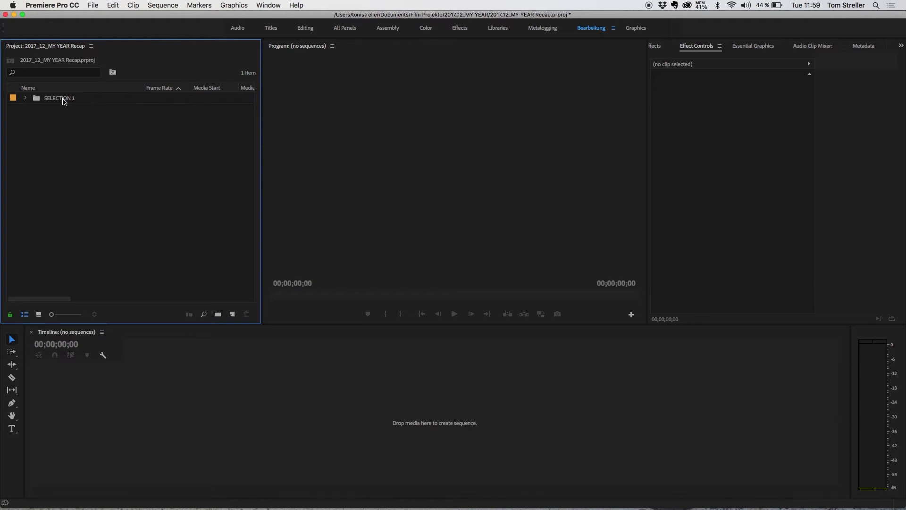
pyautogui.moveTo(65, 100); pyautogui.dragTo(235, 314)
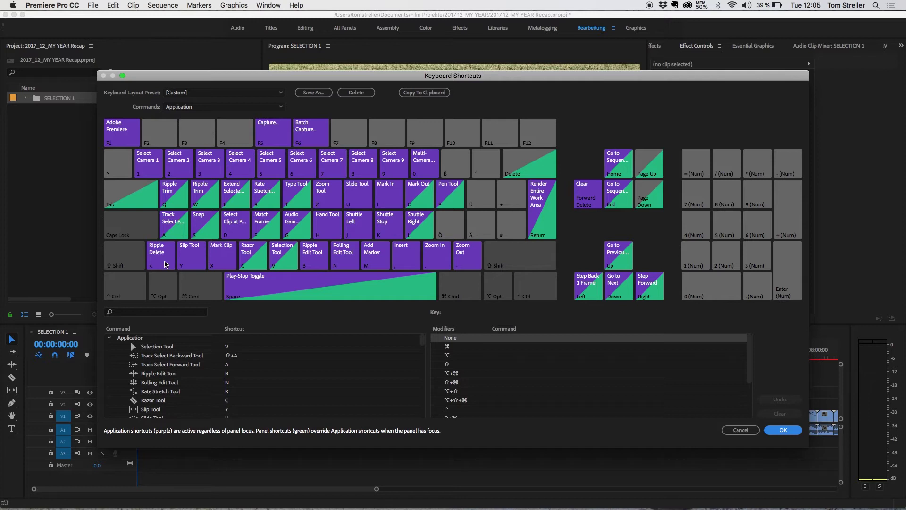
# Review the Razor, Selection, Ripple Delete, Zoom In and Zoom Out shortcuts, then close with OK
pyautogui.click(252, 262)
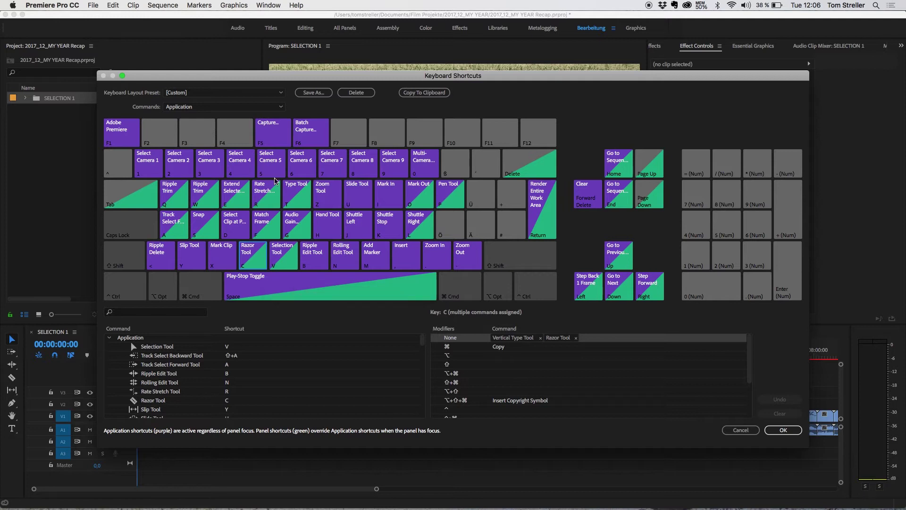
pyautogui.click(280, 259)
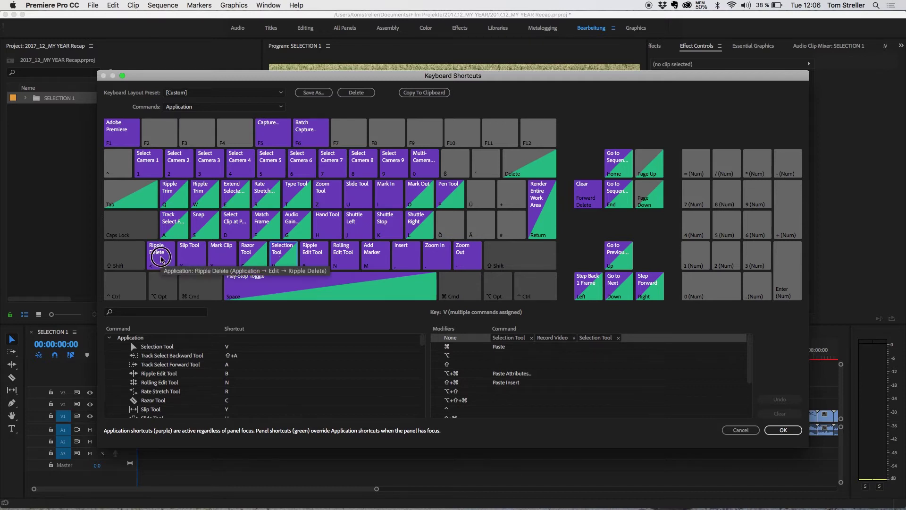
pyautogui.click(161, 259)
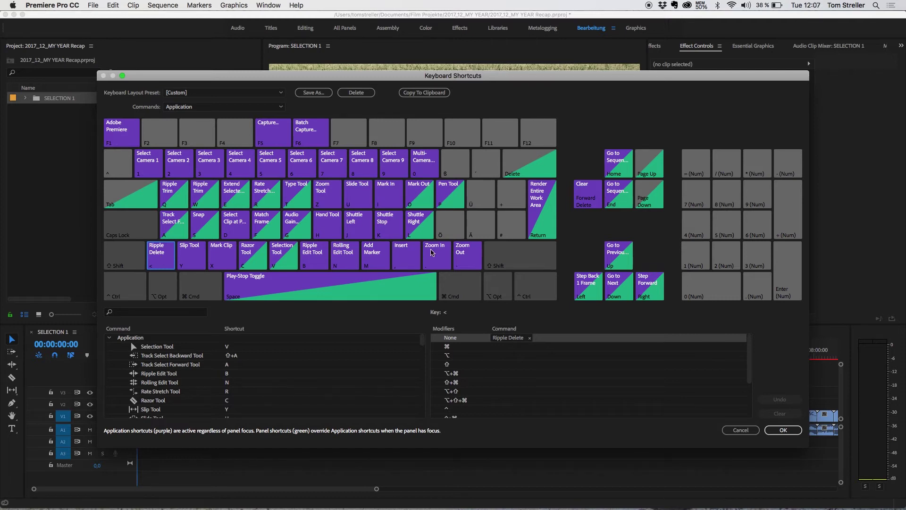
pyautogui.click(442, 259)
pyautogui.click(464, 253)
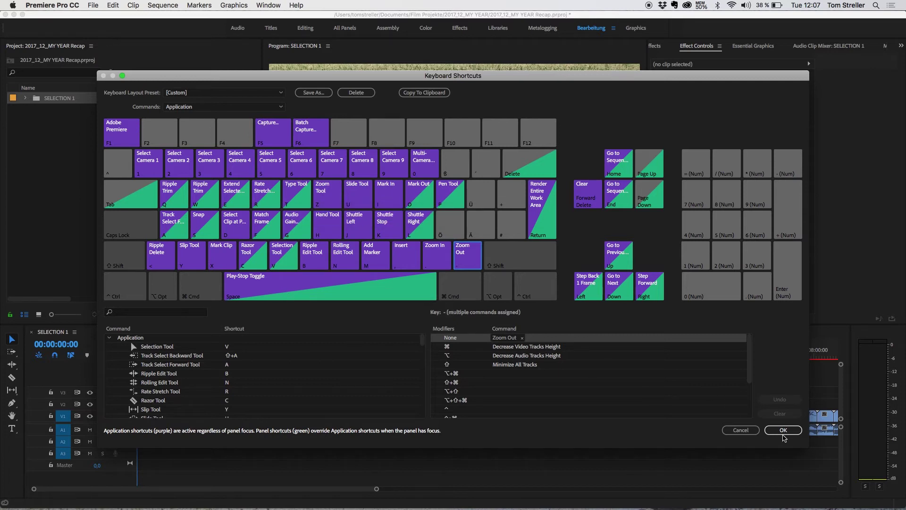
pyautogui.click(783, 430)
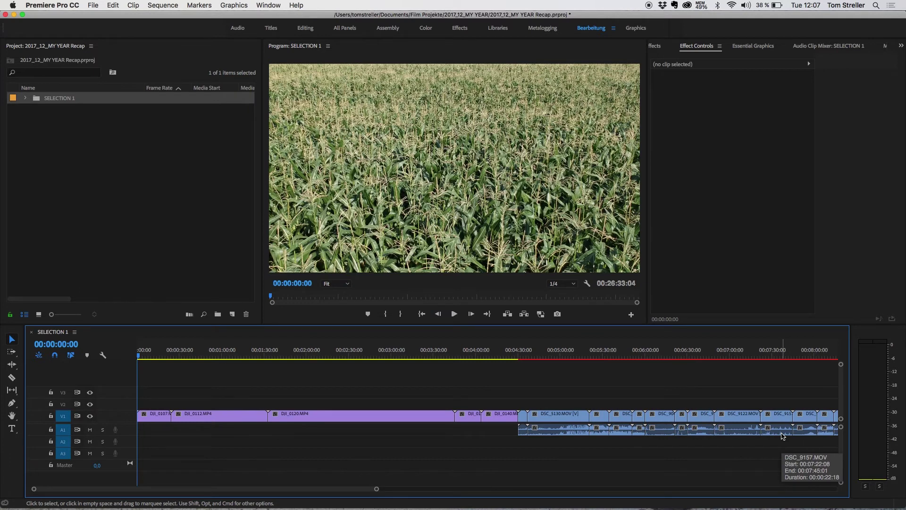
# Split DJI_0107 at 00:00:08:06 and ripple-delete its opening piece
pyautogui.press('-')
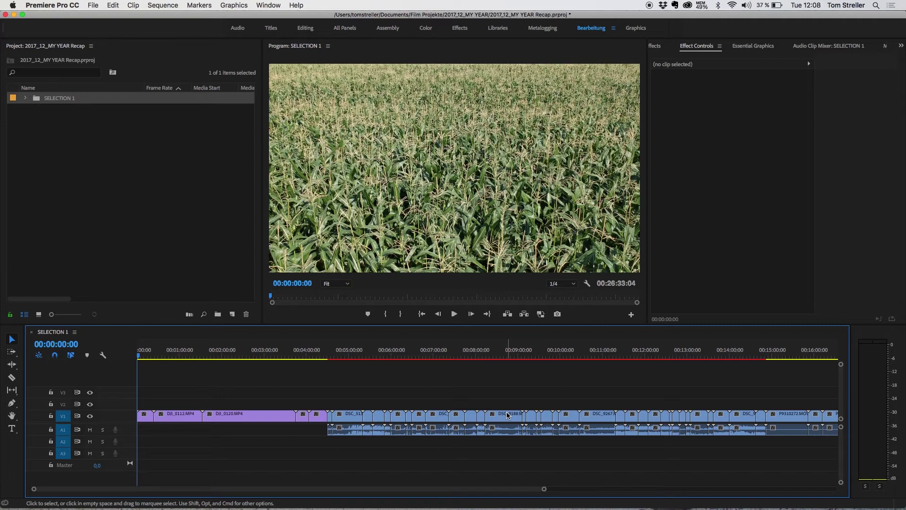
pyautogui.press('=')
pyautogui.press('=')
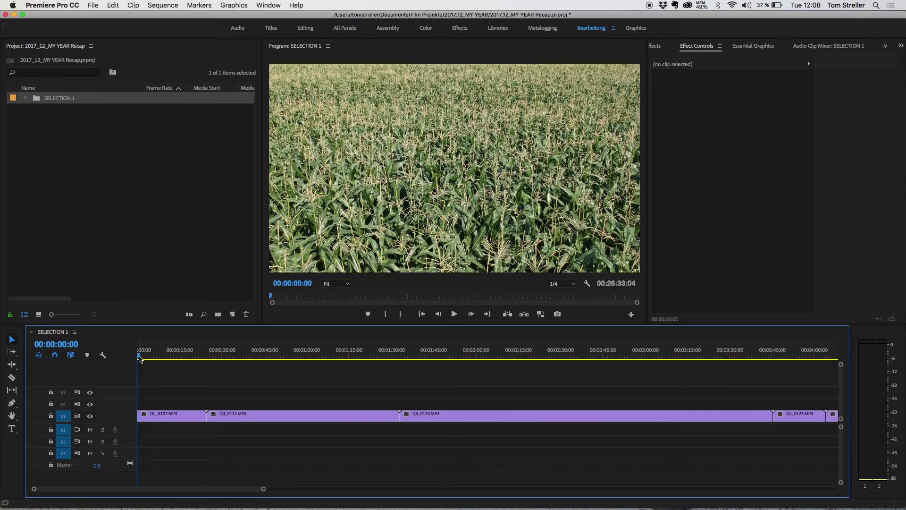
pyautogui.moveTo(140, 358); pyautogui.dragTo(160, 358)
pyautogui.press('space')
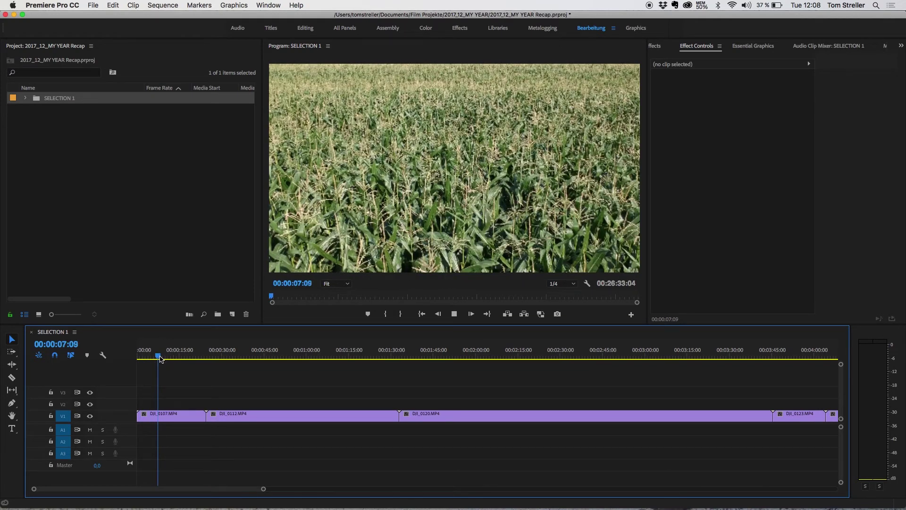
pyautogui.press('space')
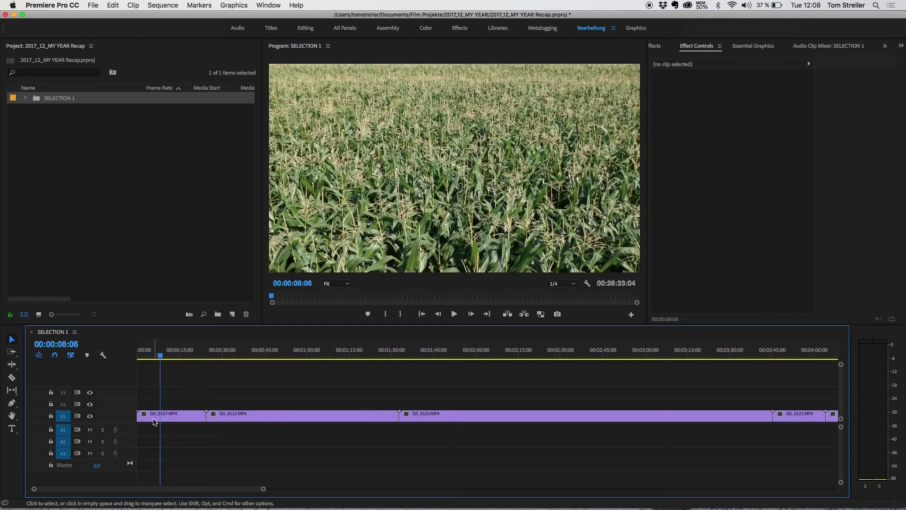
pyautogui.press('=')
pyautogui.press('c')
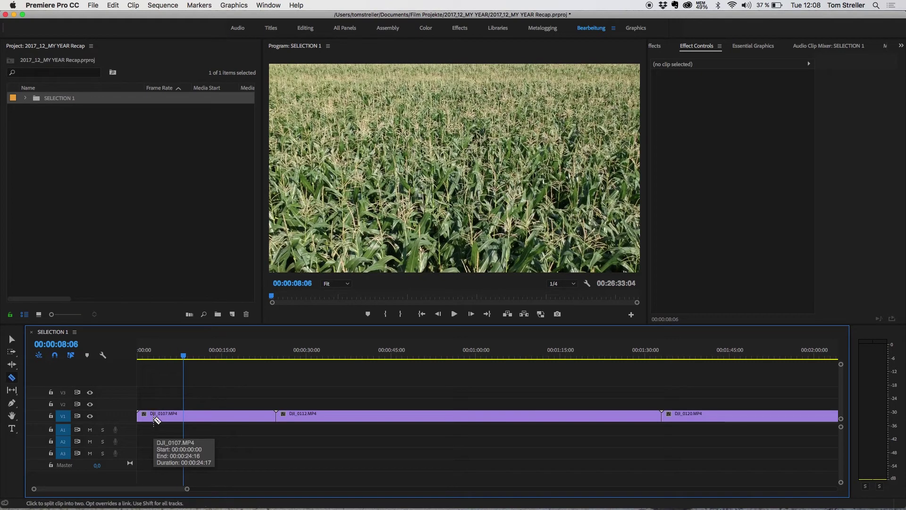
pyautogui.click(187, 415)
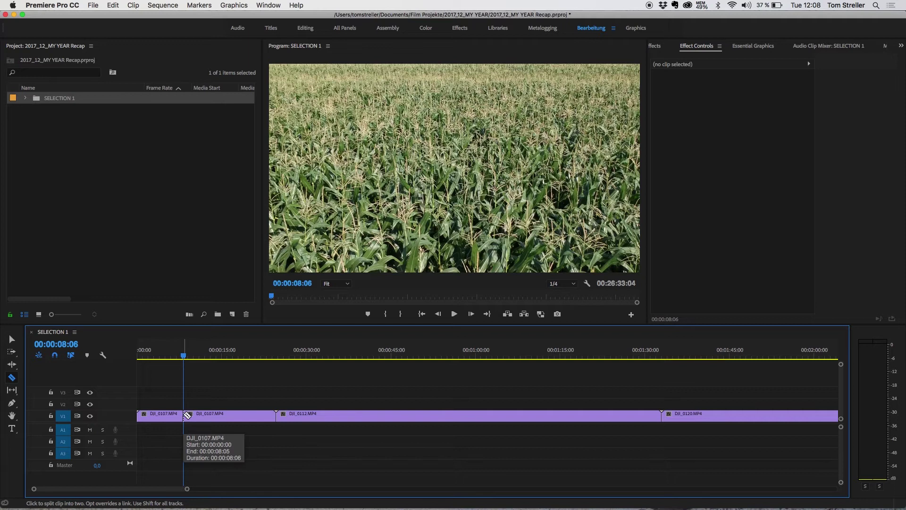
pyautogui.press('v')
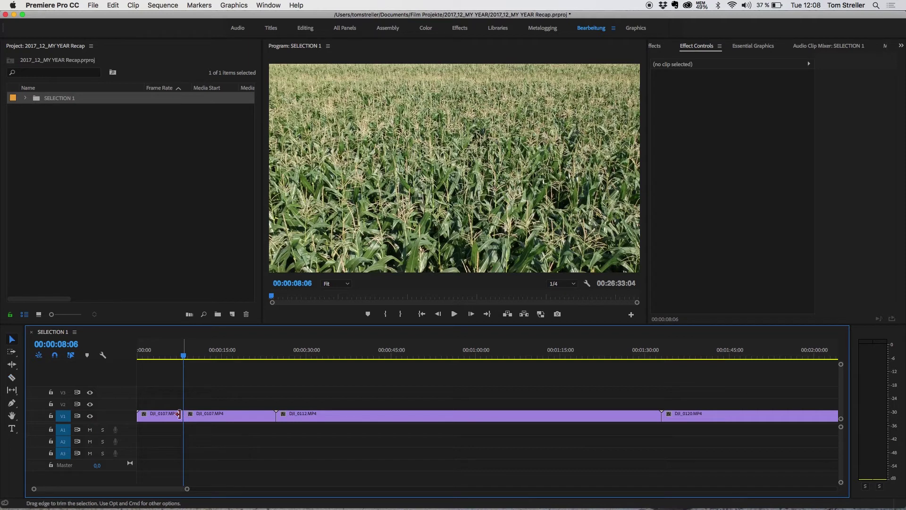
pyautogui.click(175, 419)
pyautogui.hotkey('shift', 'Delete')
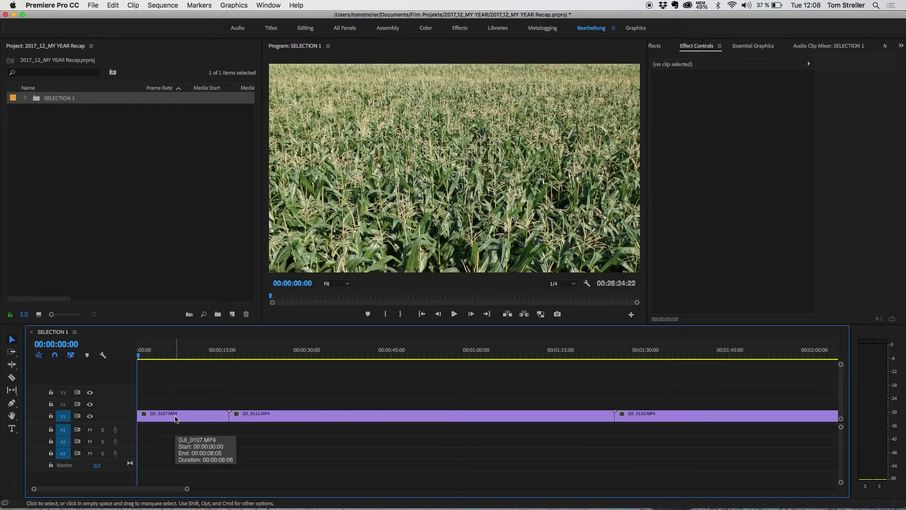
# Cut DJI_0107 at 2 seconds and ripple-delete the remainder so DJI_0112 follows
pyautogui.click(148, 352)
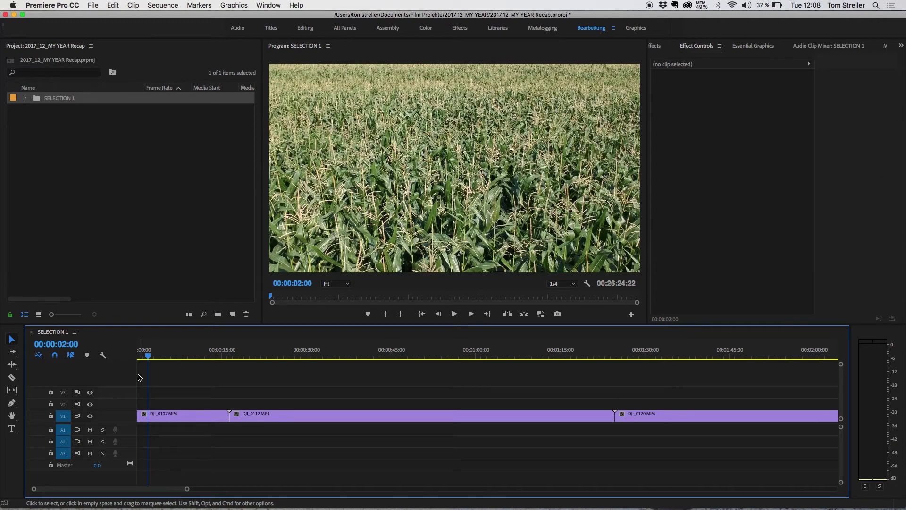
pyautogui.press('c')
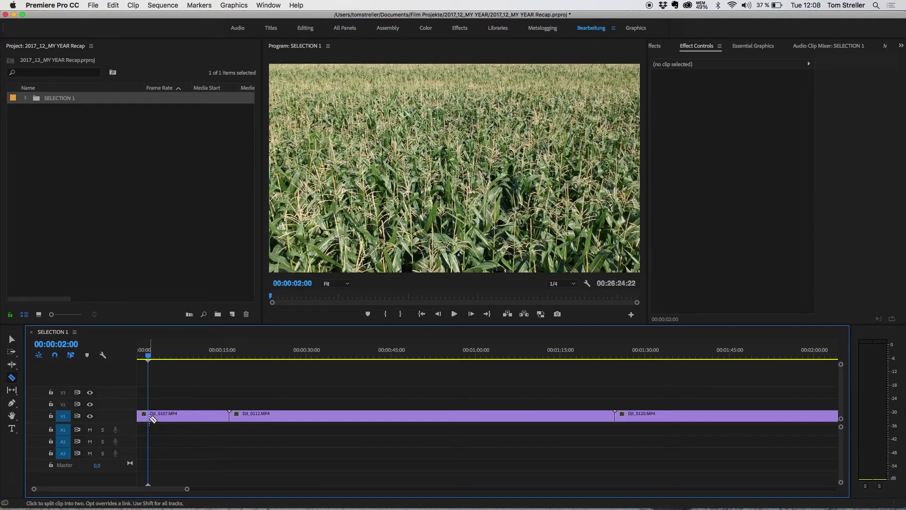
pyautogui.click(148, 416)
pyautogui.press('v')
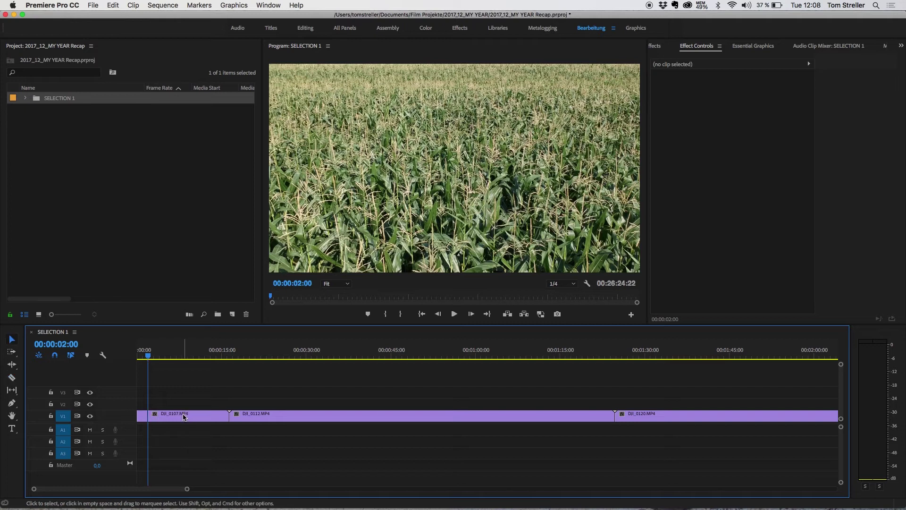
pyautogui.click(184, 416)
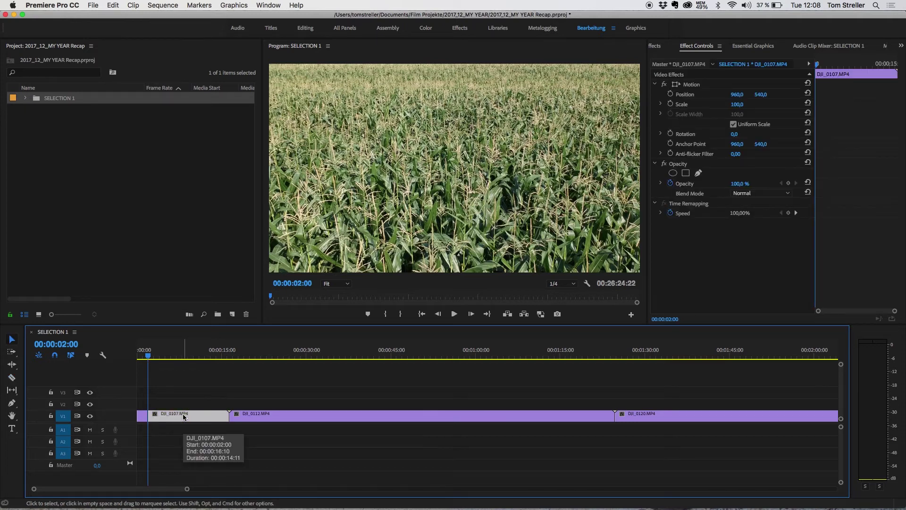
pyautogui.hotkey('shift', 'Delete')
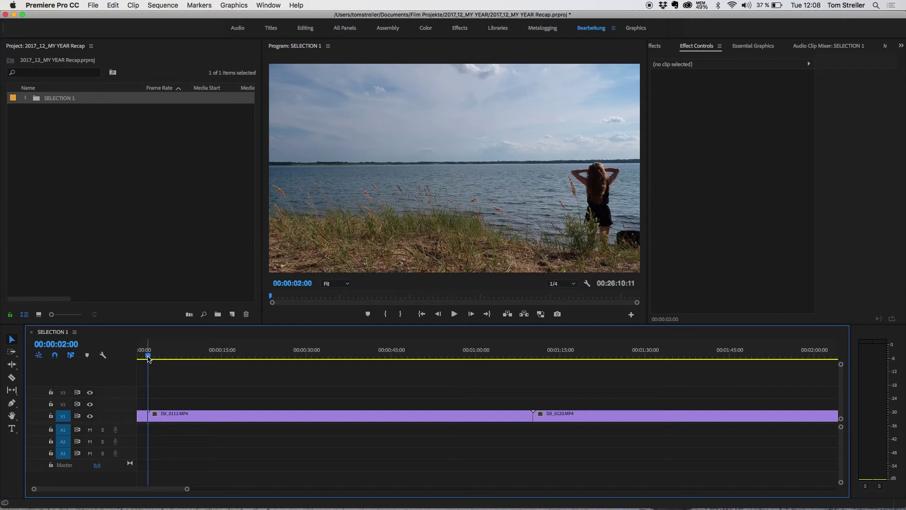
# Split DJI_0112 at 00:00:17:05, ripple-delete its first part, and play back the edit
pyautogui.moveTo(148, 357); pyautogui.dragTo(234, 355)
pyautogui.press('c')
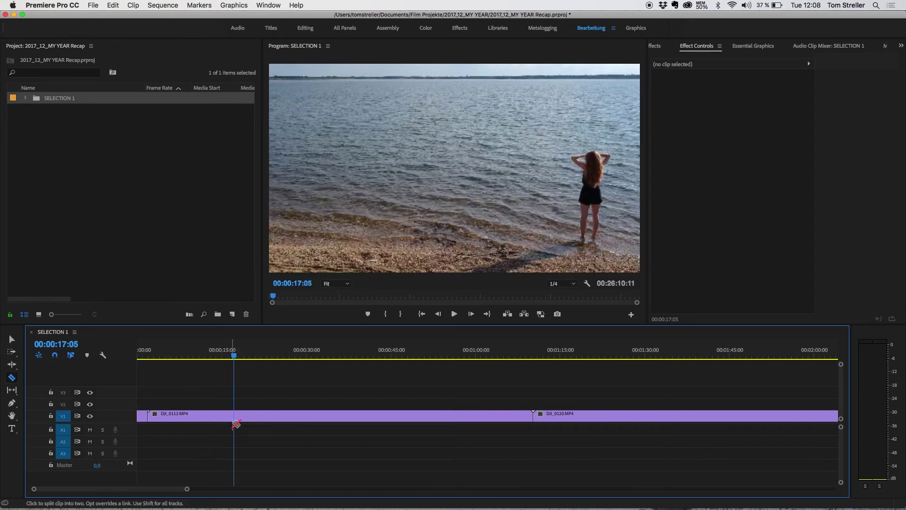
pyautogui.click(233, 416)
pyautogui.press('v')
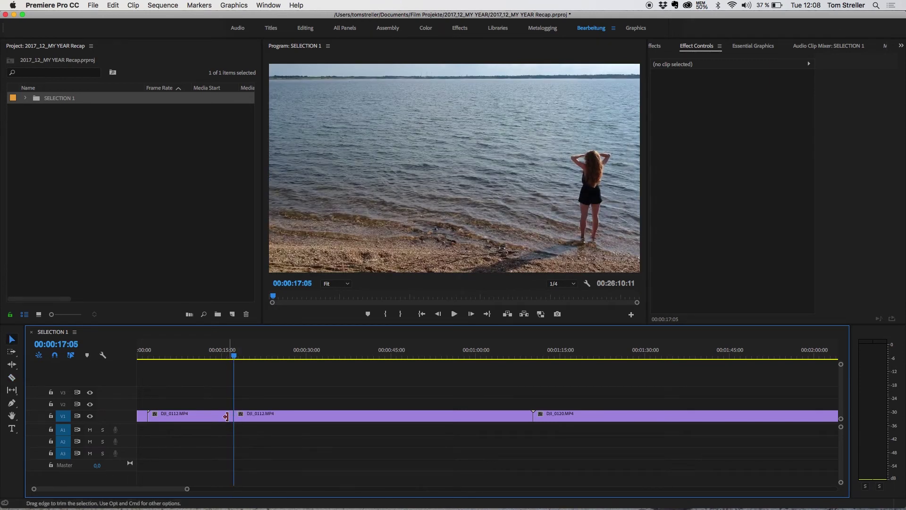
pyautogui.click(225, 420)
pyautogui.hotkey('shift', 'Delete')
pyautogui.press('Up')
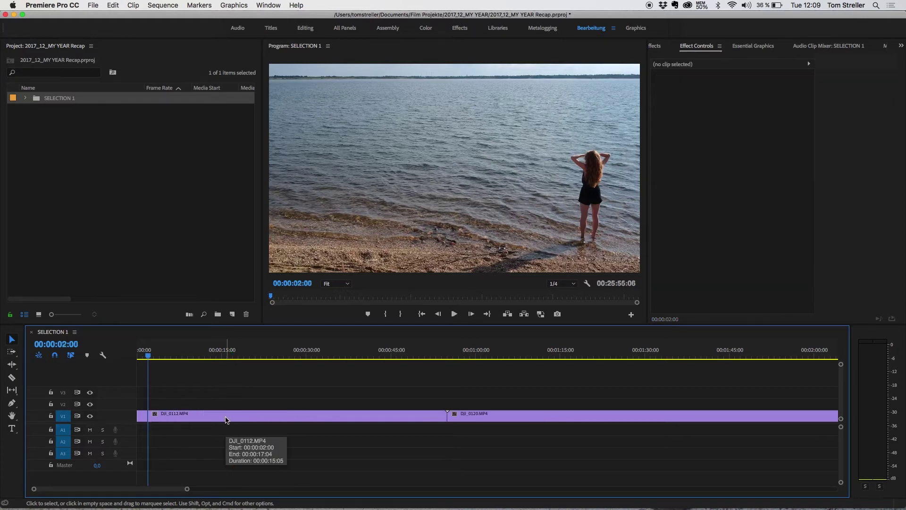
pyautogui.press('space')
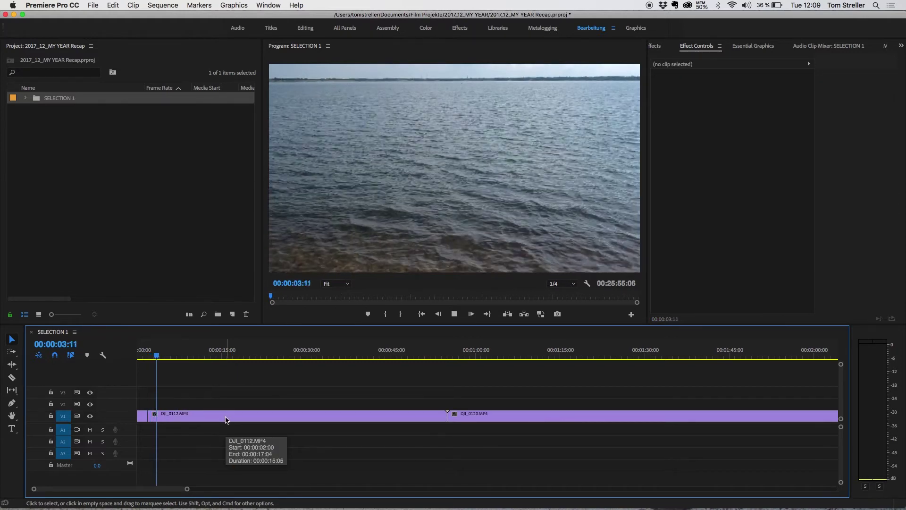
pyautogui.press('space')
# Split DJI_0112 at 00:00:28:14 and ripple-delete the piece before the cut
pyautogui.press('c')
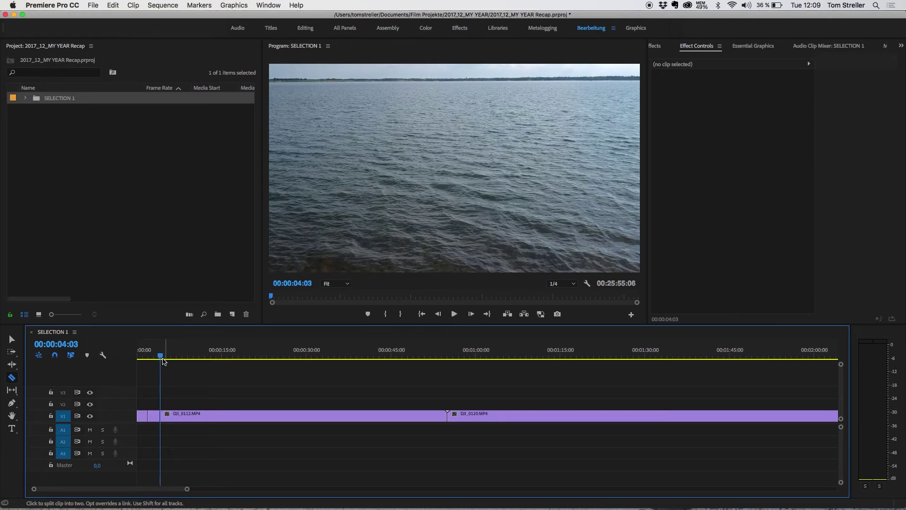
pyautogui.moveTo(161, 357); pyautogui.dragTo(298, 355)
pyautogui.click(302, 416)
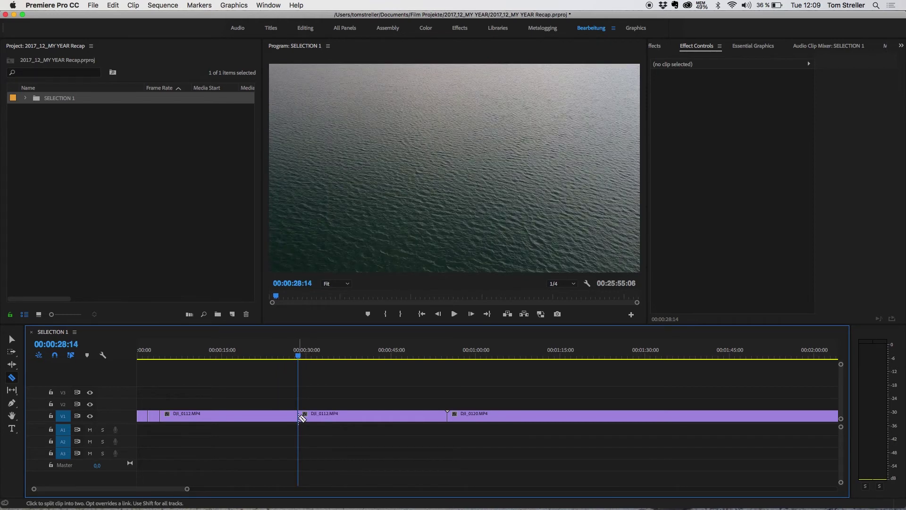
pyautogui.press('space')
pyautogui.press('space')
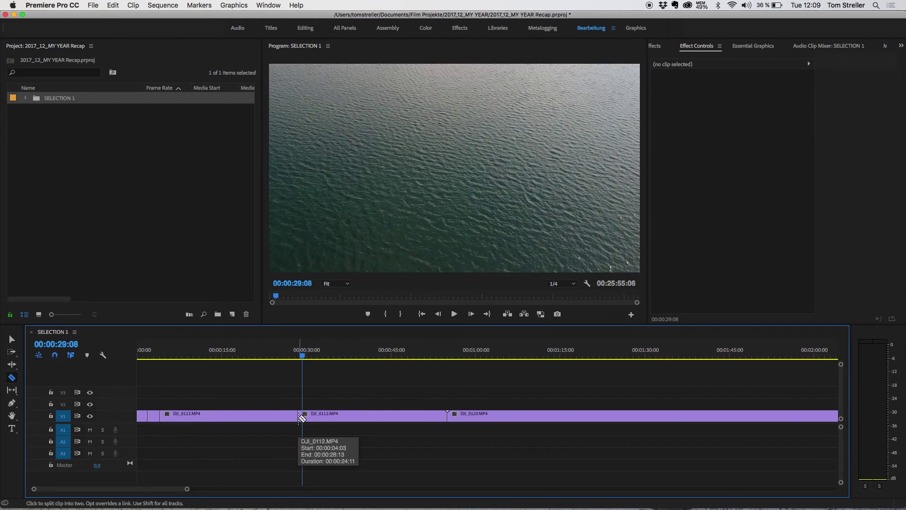
pyautogui.press('v')
pyautogui.click(281, 415)
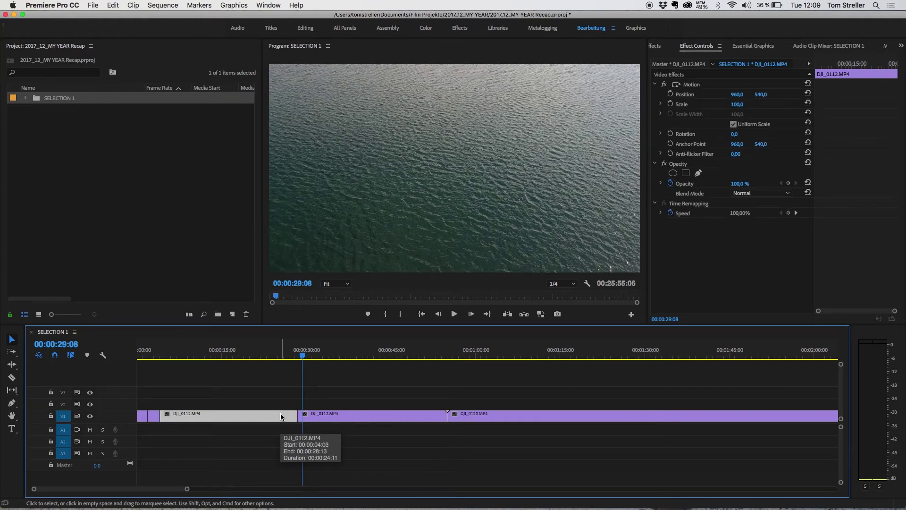
pyautogui.hotkey('shift', 'Delete')
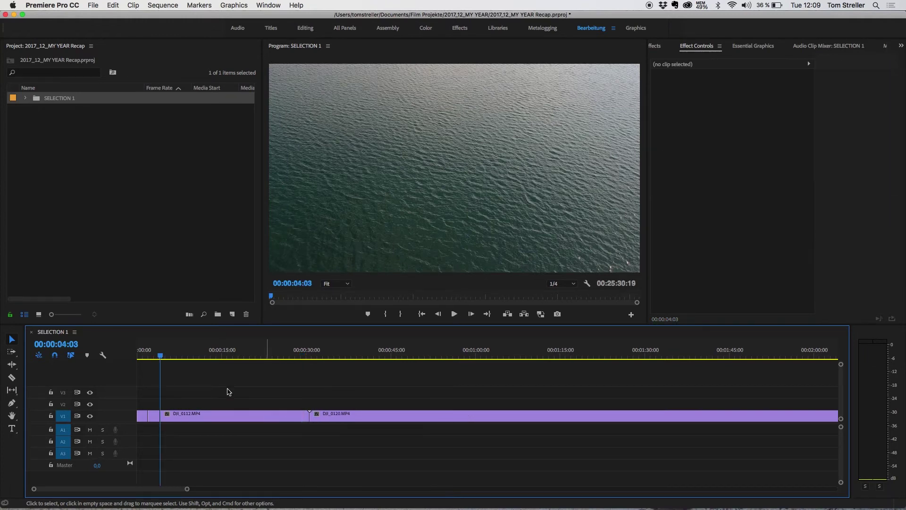
# Split DJI_0112 at 00:00:07:05 and select the piece after the cut
pyautogui.moveTo(161, 355); pyautogui.dragTo(180, 357)
pyautogui.press('c')
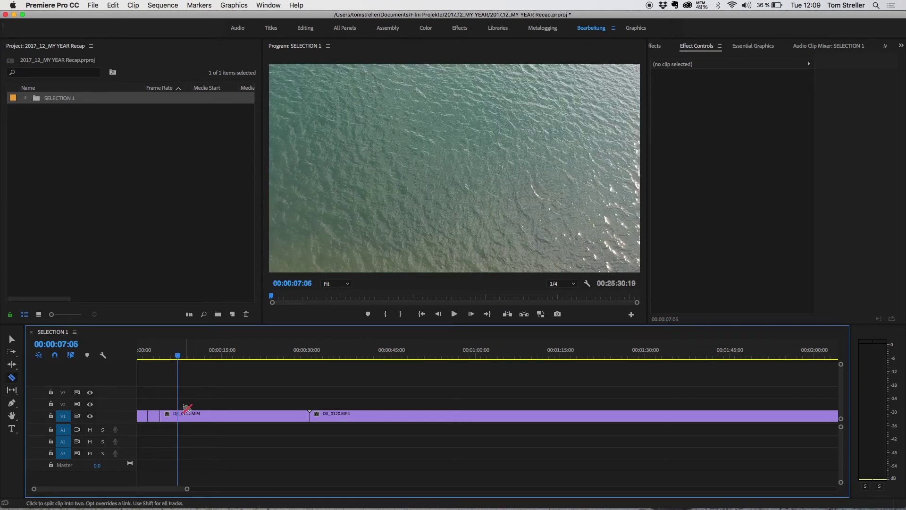
pyautogui.click(180, 413)
pyautogui.press('v')
pyautogui.click(202, 414)
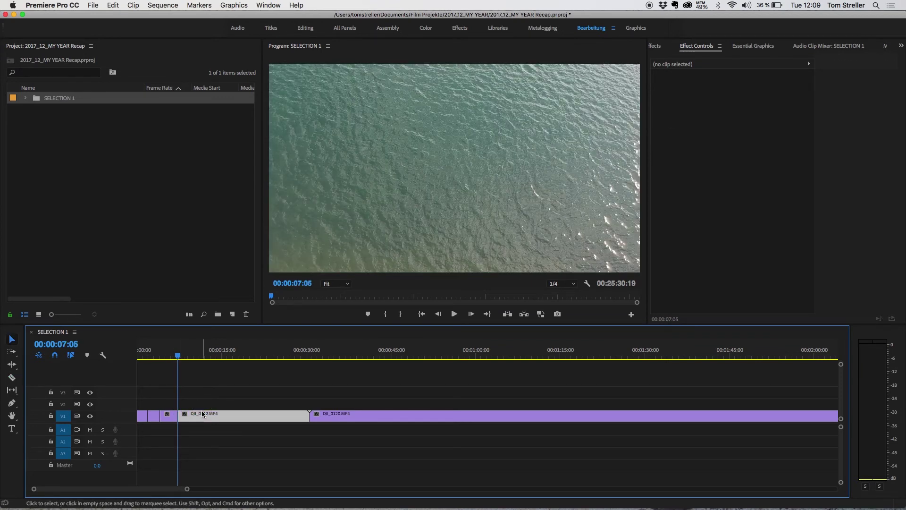
# Ripple-delete the rest of DJI_0112, then split DJI_0120 and ripple-delete its left piece
pyautogui.hotkey('alt', 'BackSpace')
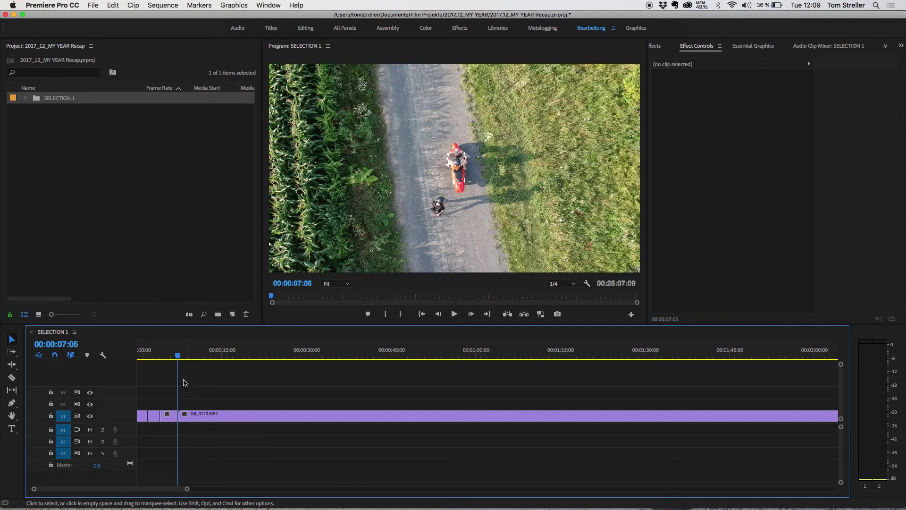
pyautogui.click(184, 355)
pyautogui.moveTo(185, 356); pyautogui.dragTo(414, 338)
pyautogui.press('c')
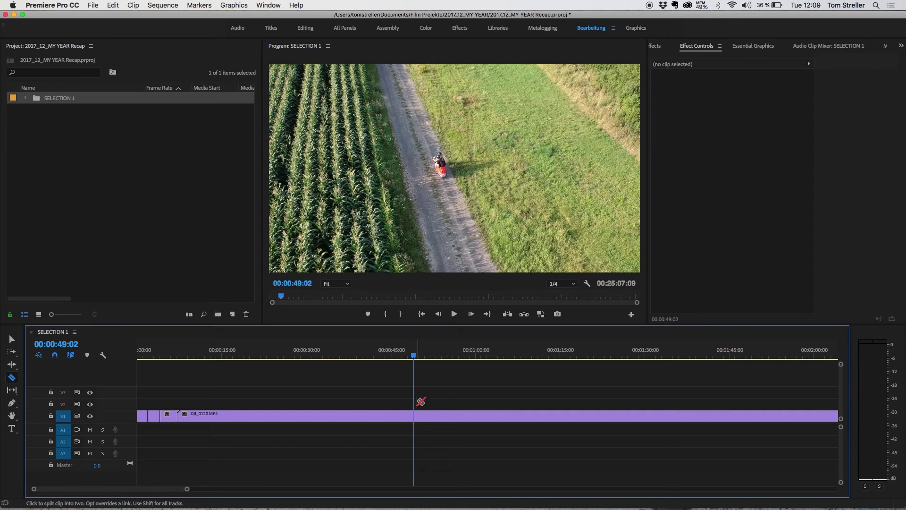
pyautogui.click(414, 415)
pyautogui.press('v')
pyautogui.click(406, 418)
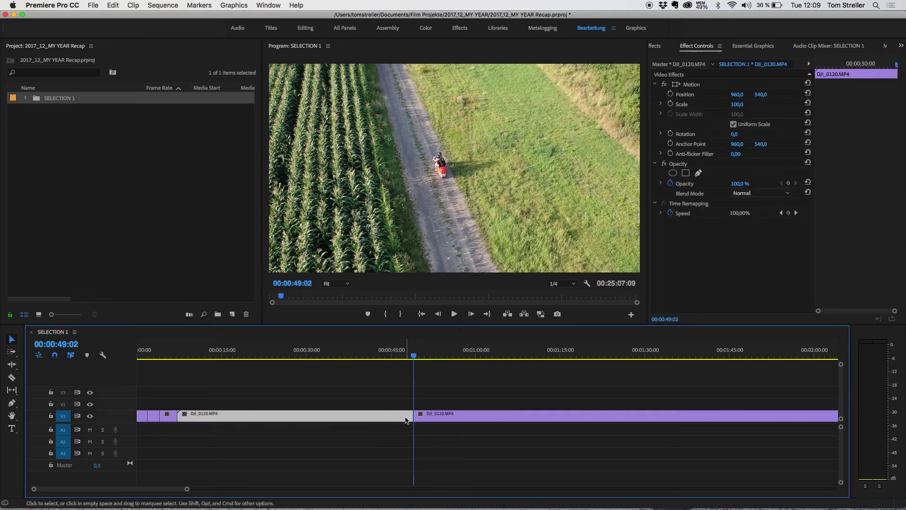
pyautogui.hotkey('alt', 'BackSpace')
# Cut DJI_0120 at 00:00:11:03 and ripple-delete the part after the cut
pyautogui.moveTo(179, 355); pyautogui.dragTo(200, 355)
pyautogui.press('c')
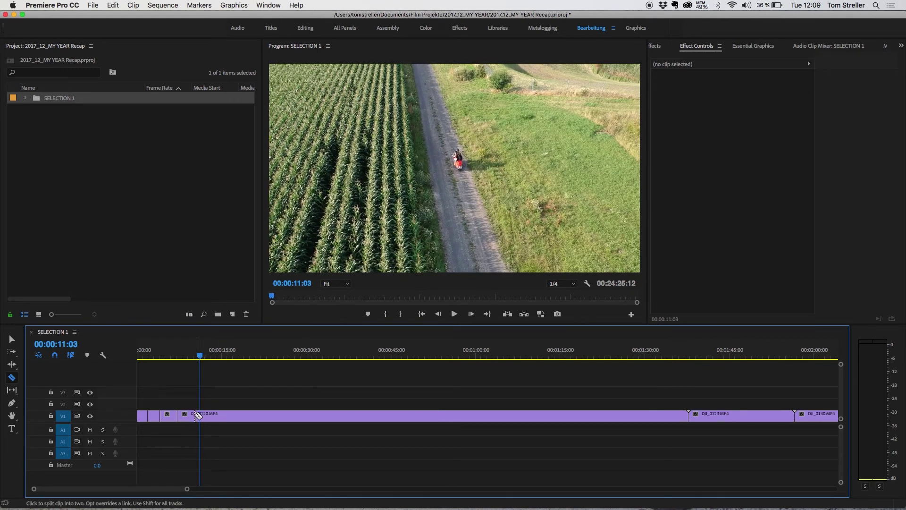
pyautogui.click(200, 414)
pyautogui.press('v')
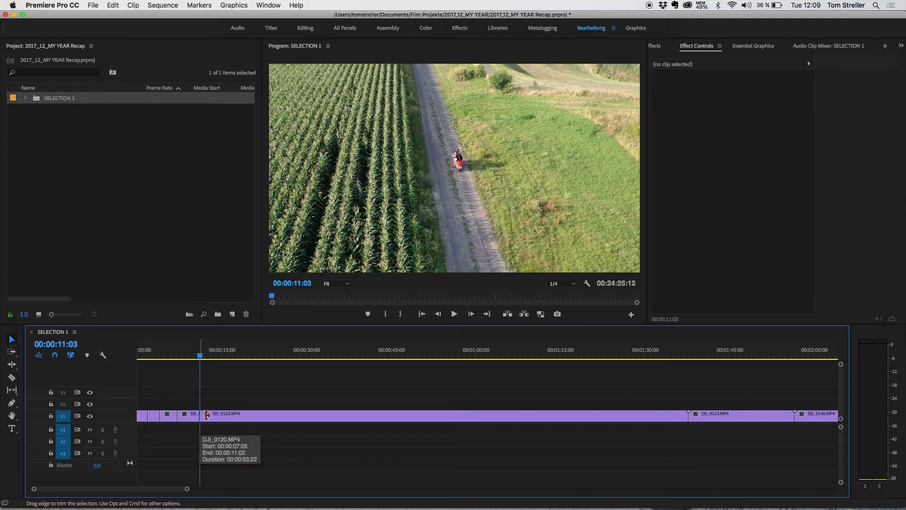
pyautogui.click(230, 419)
pyautogui.hotkey('shift', 'Delete')
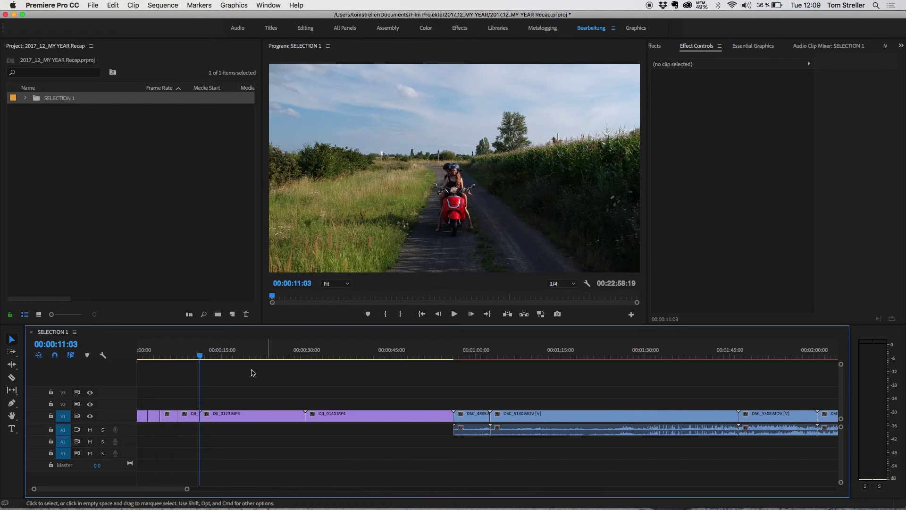
# Split DJI_0123 at the playhead and ripple-delete its opening part
pyautogui.moveTo(200, 356); pyautogui.dragTo(260, 357)
pyautogui.press('c')
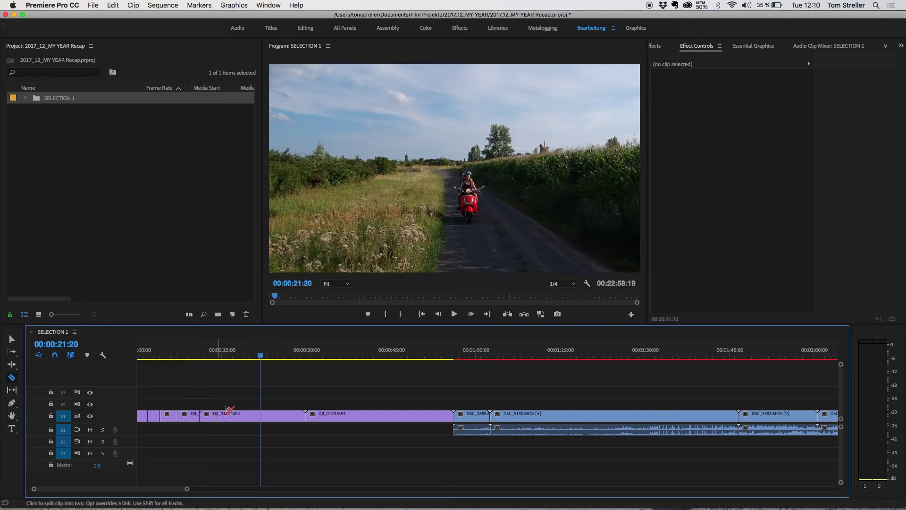
pyautogui.click(260, 414)
pyautogui.press('v')
pyautogui.click(243, 417)
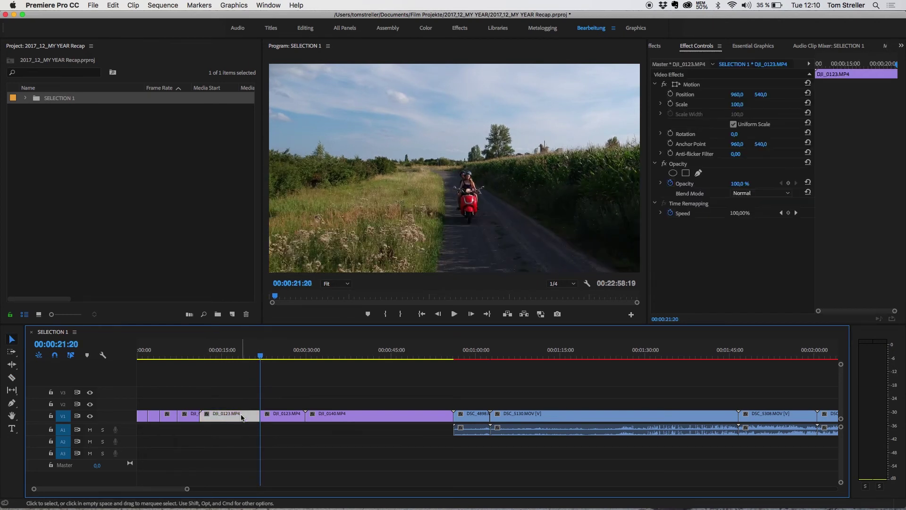
pyautogui.hotkey('shift', 'Delete')
# Cut DJI_0123 at 00:00:13:15 and ripple-delete its unwanted end
pyautogui.press('space')
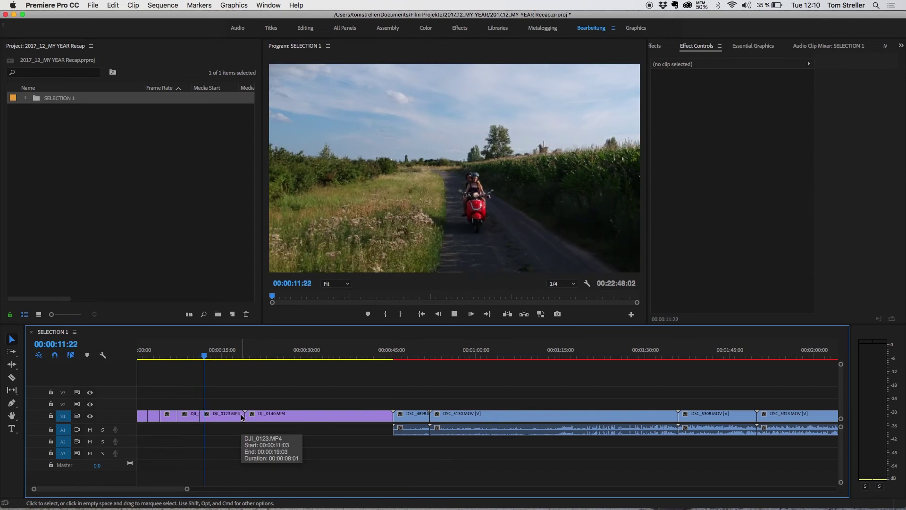
pyautogui.press('space')
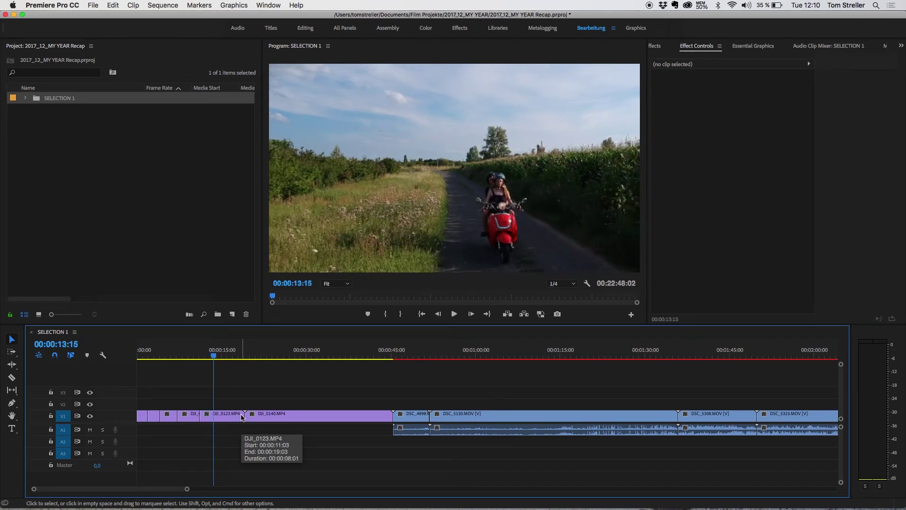
pyautogui.press('c')
pyautogui.click(214, 416)
pyautogui.press('v')
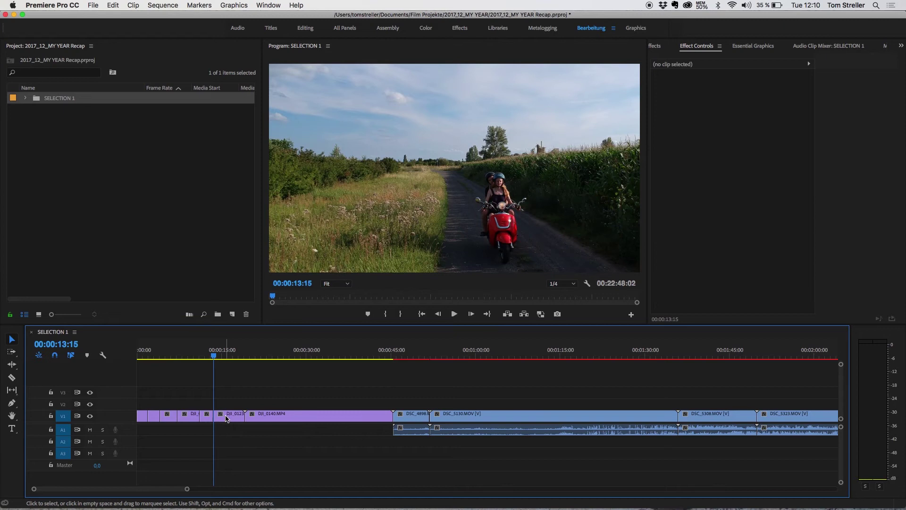
pyautogui.click(227, 417)
pyautogui.hotkey('shift', 'Delete')
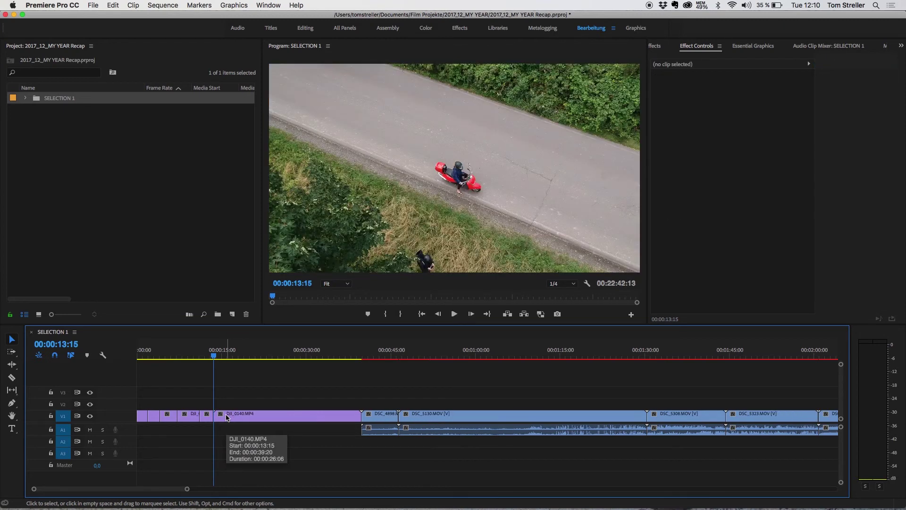
# Split DJI_0140 where the good footage starts and ripple-delete its opening part
pyautogui.press('c')
pyautogui.click(284, 415)
pyautogui.click(290, 350)
pyautogui.press('space')
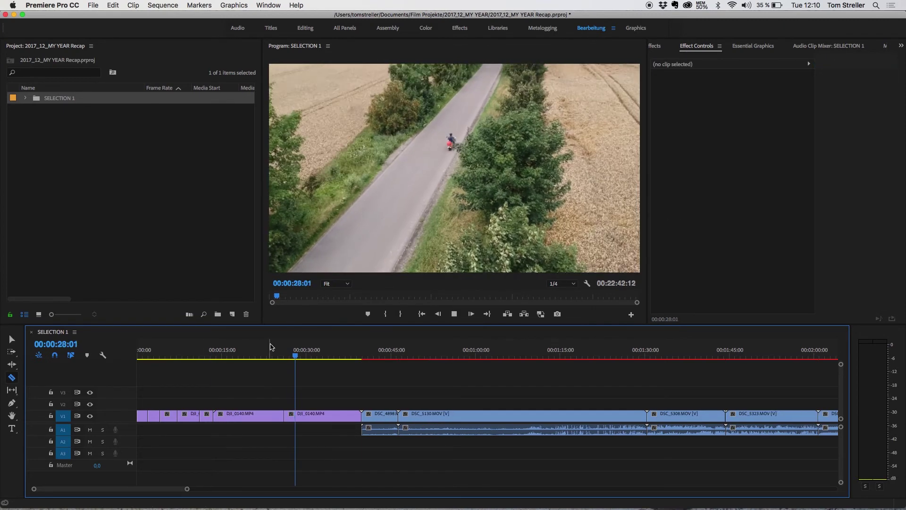
pyautogui.press('space')
pyautogui.press('v')
pyautogui.click(248, 414)
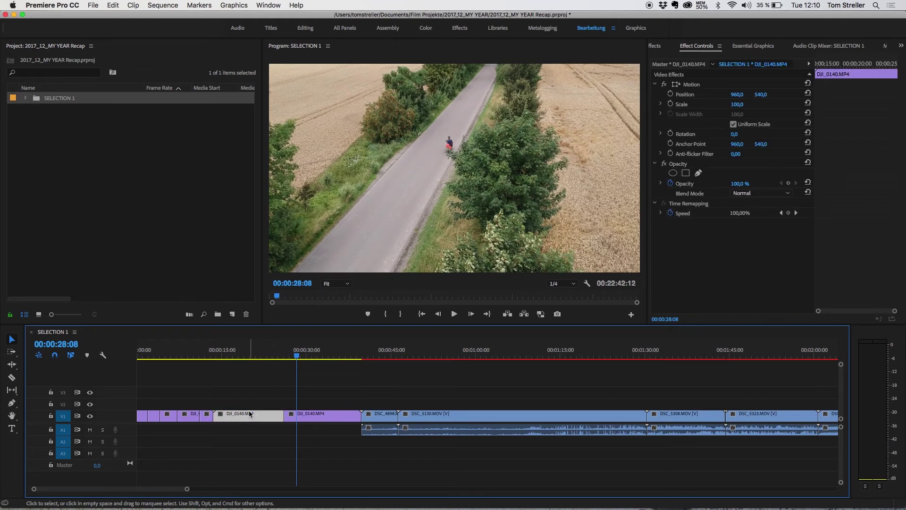
pyautogui.hotkey('shift', 'Delete')
# Cut DJI_0140 at 00:00:16:14 and ripple-delete the rest of the clip
pyautogui.press('Up')
pyautogui.press('space')
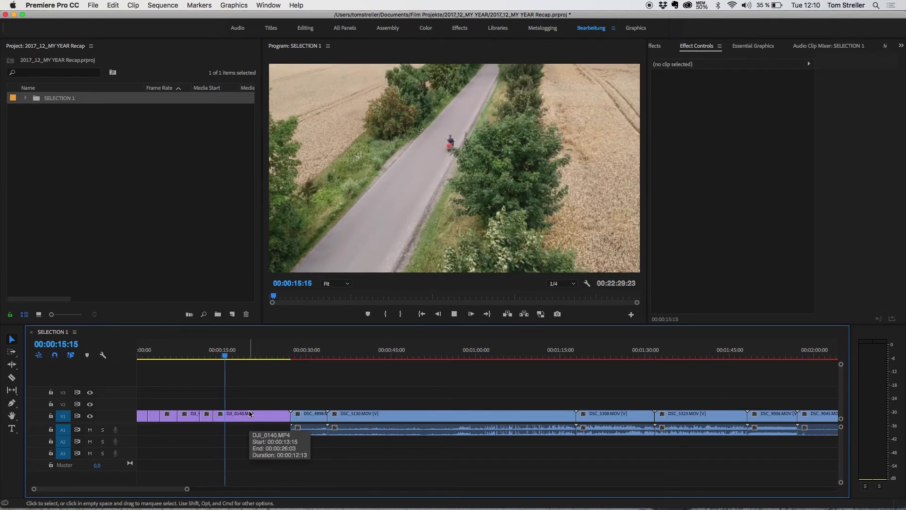
pyautogui.press('space')
pyautogui.press('c')
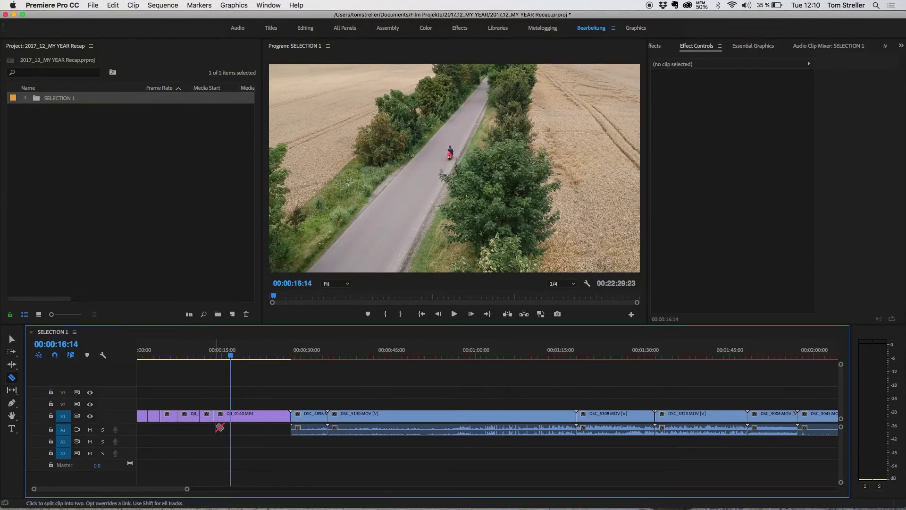
pyautogui.click(233, 418)
pyautogui.press('v')
pyautogui.click(238, 418)
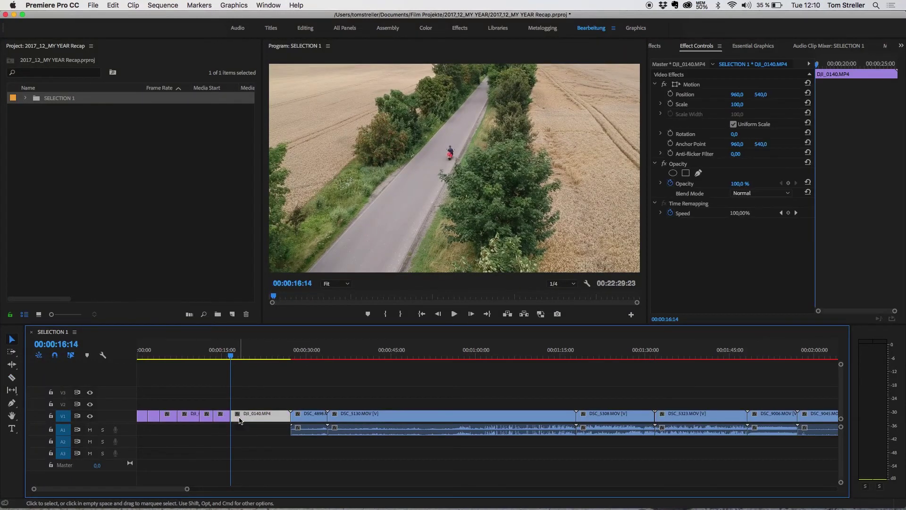
pyautogui.hotkey('shift', 'Delete')
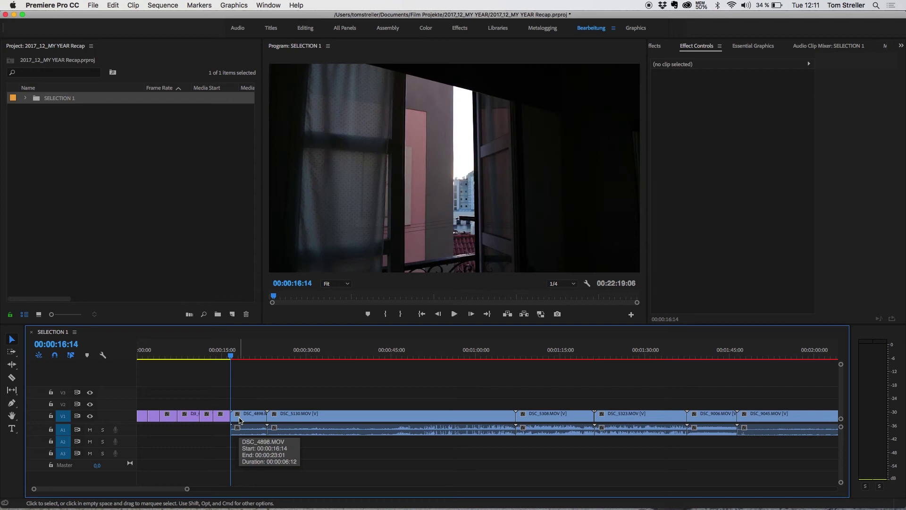
# Zoom the timeline out to show the whole 00:22:19:06 SELECTION 1 sequence
pyautogui.press('-')
pyautogui.press('-')
pyautogui.press('-')
pyautogui.press('-')
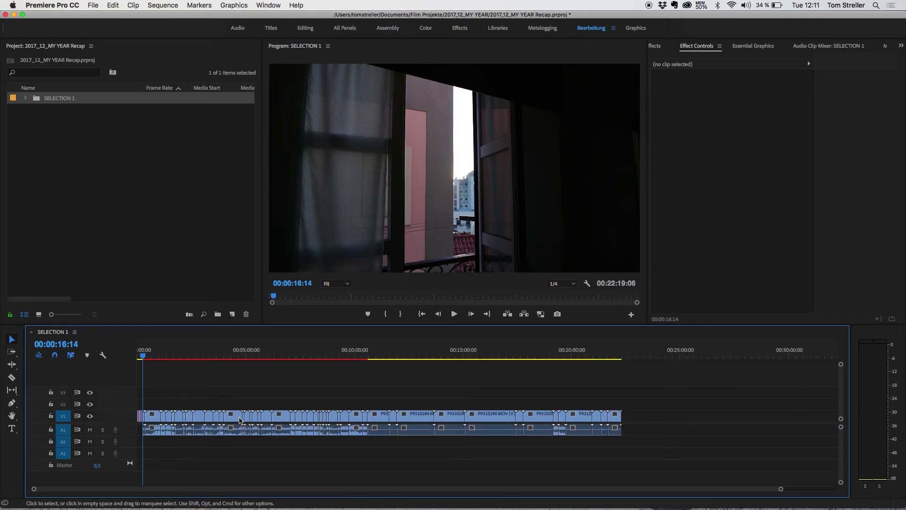
pyautogui.press('=')
pyautogui.press('=')
pyautogui.press('=')
pyautogui.press('=')
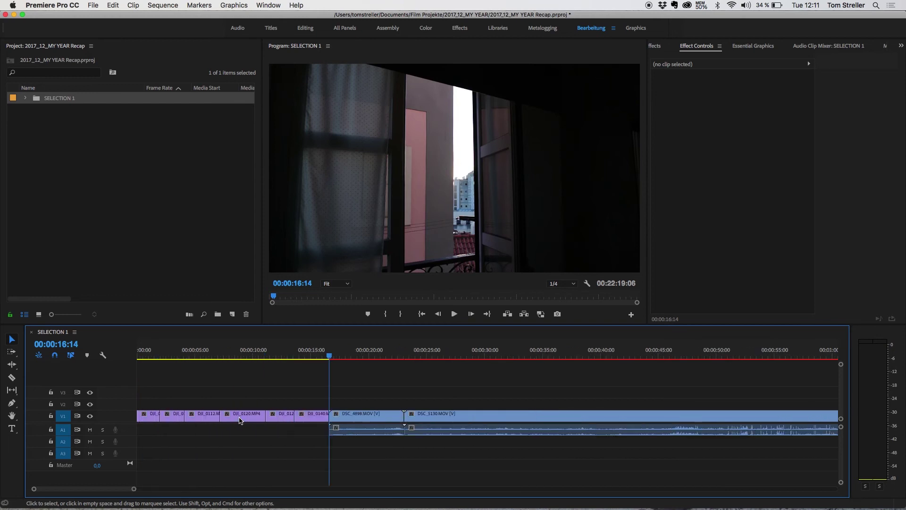
pyautogui.press('-')
pyautogui.press('-')
pyautogui.press('-')
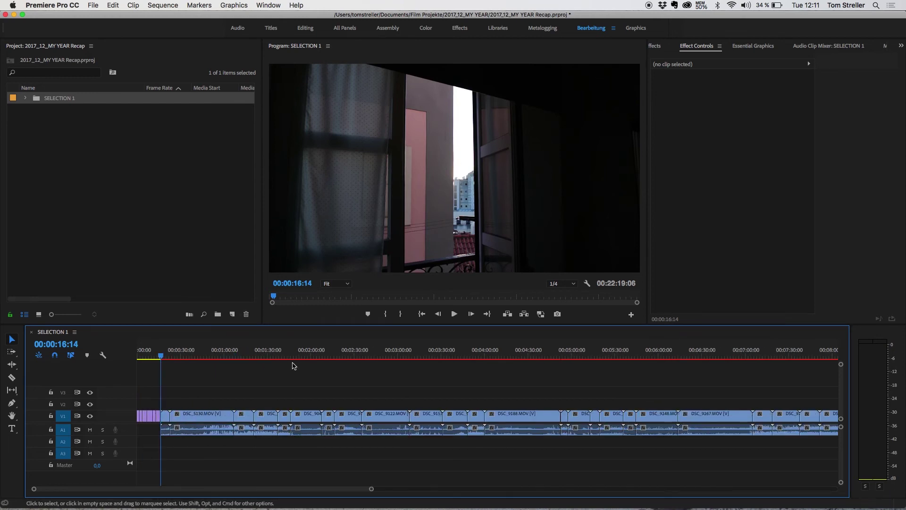
pyautogui.press('-')
pyautogui.press('-')
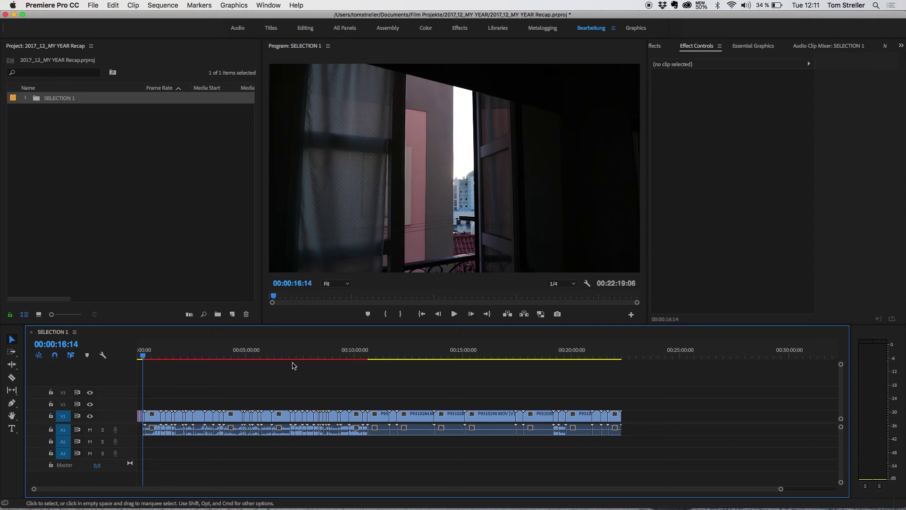
# Save the 2017_12_MY YEAR Recap project holding the SELECTION 1 rough-cut sequence
pyautogui.press('super+s')
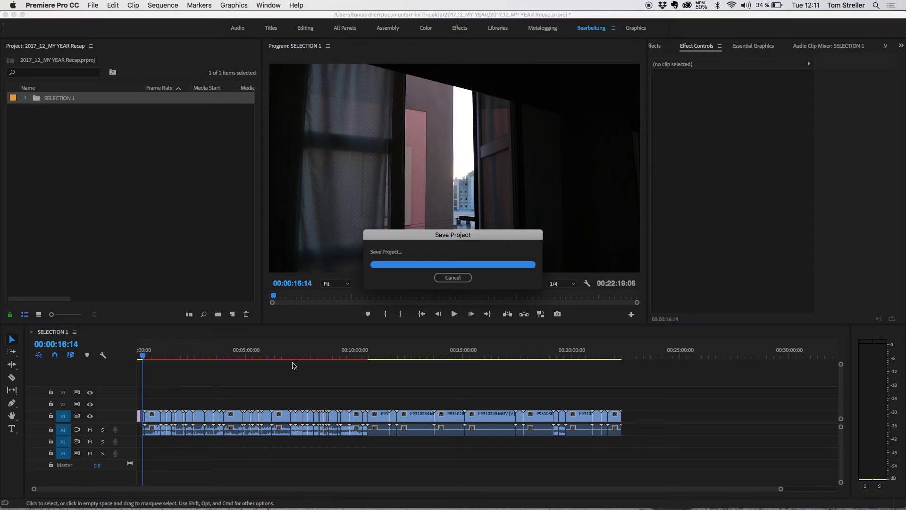